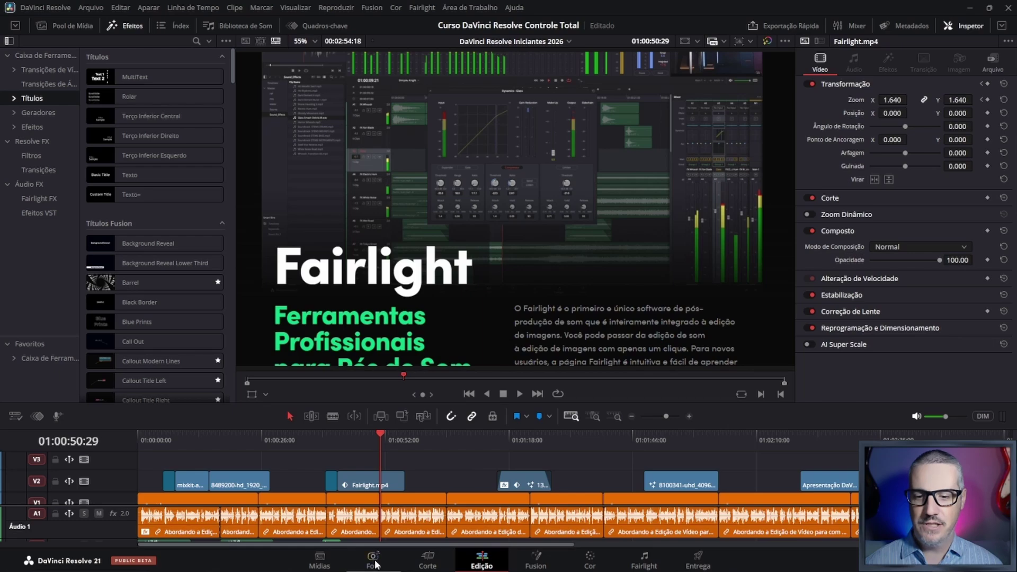
View the Photo page and return to the Edit page
left_click(373, 560)
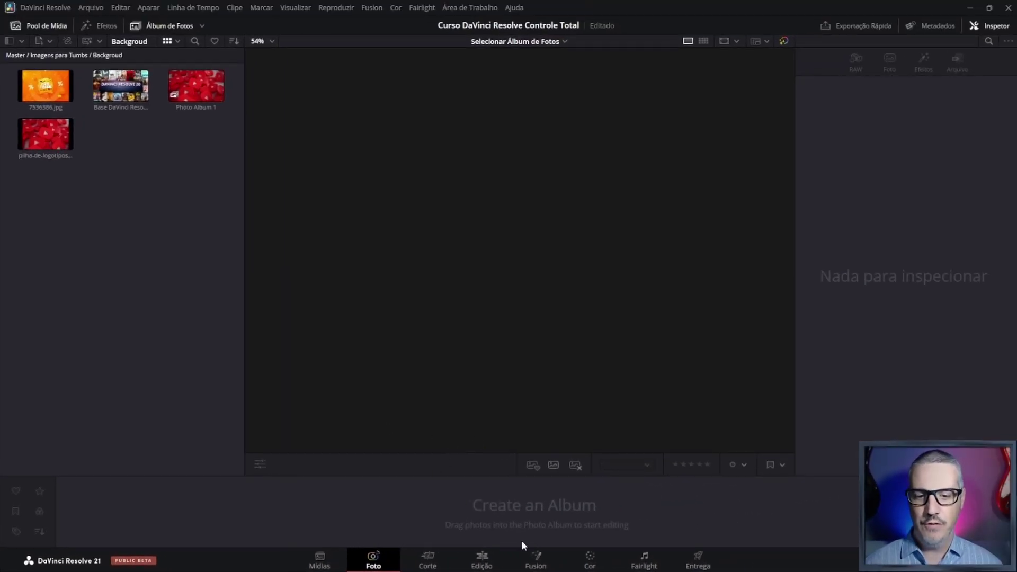
left_click(484, 561)
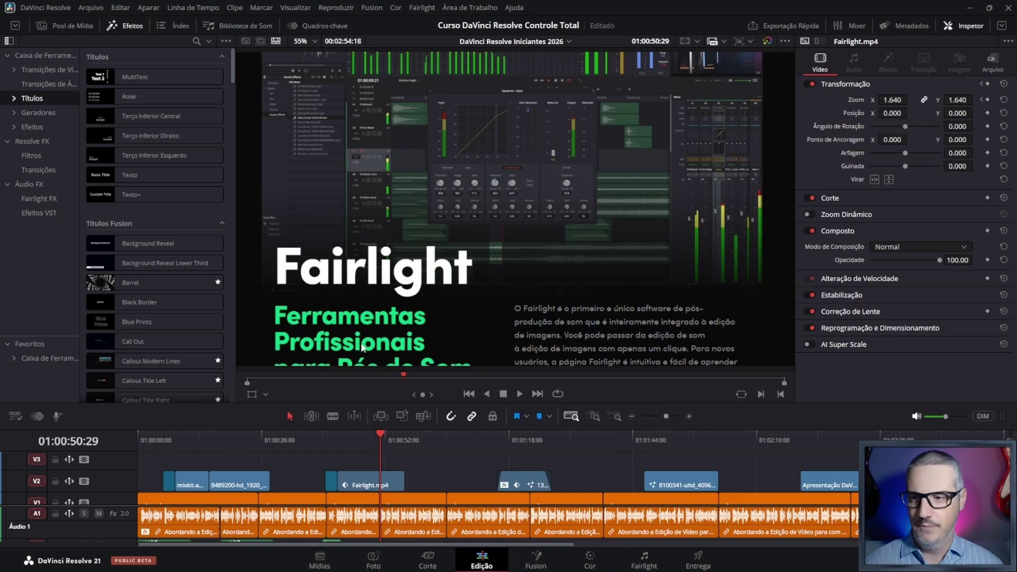
Browse the title templates in the effects library, from Barrel and the callouts through Animated, Subtitles and Add-ons
left_click(132, 284)
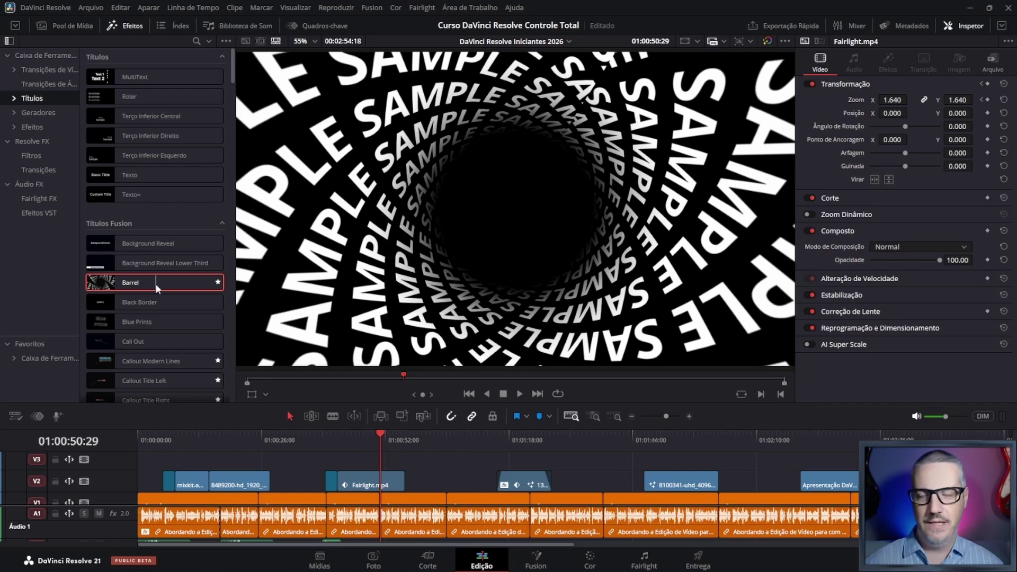
scroll(154, 284, "down", 2)
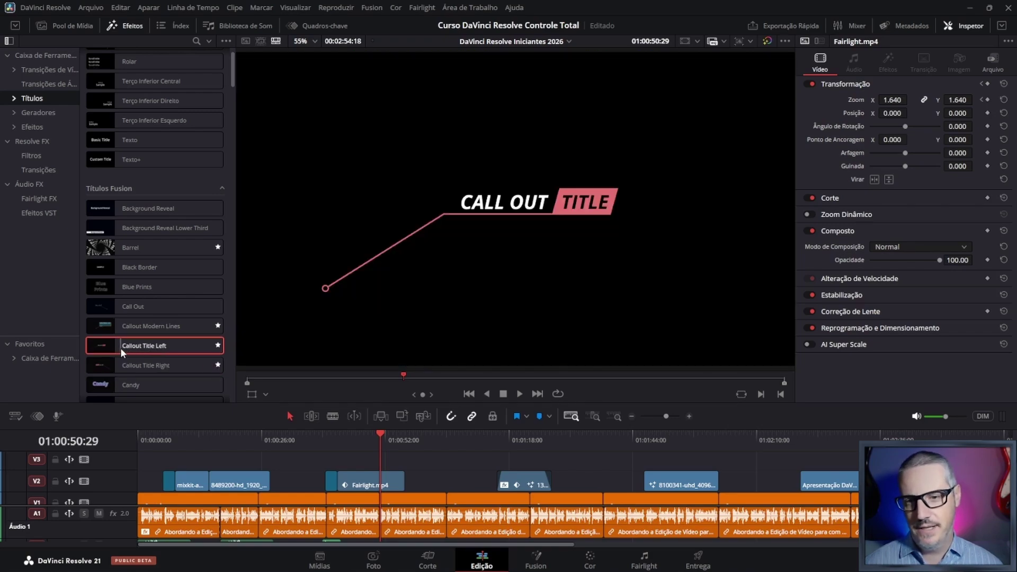
scroll(190, 333, "down", 5)
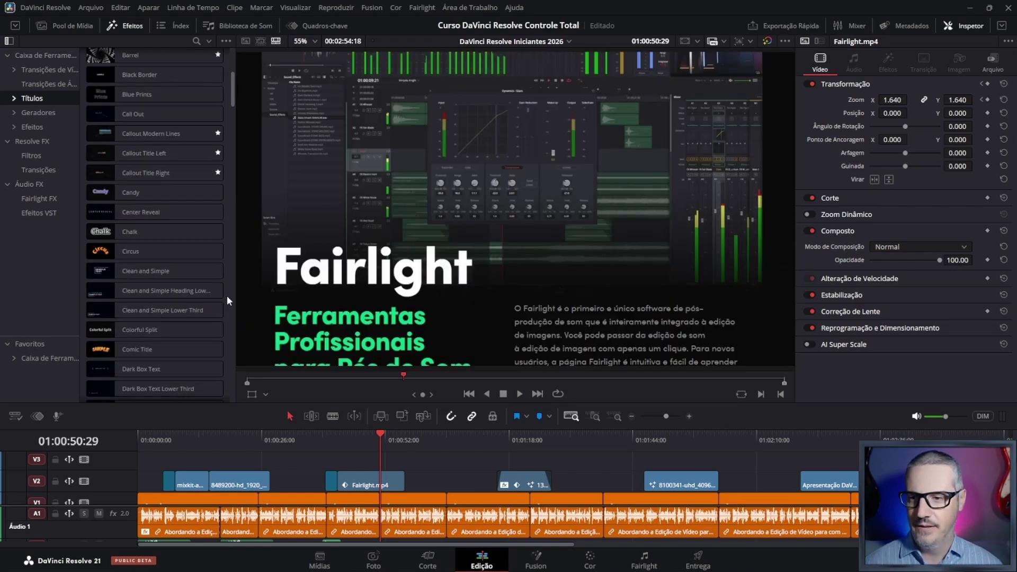
scroll(227, 300, "down", 15)
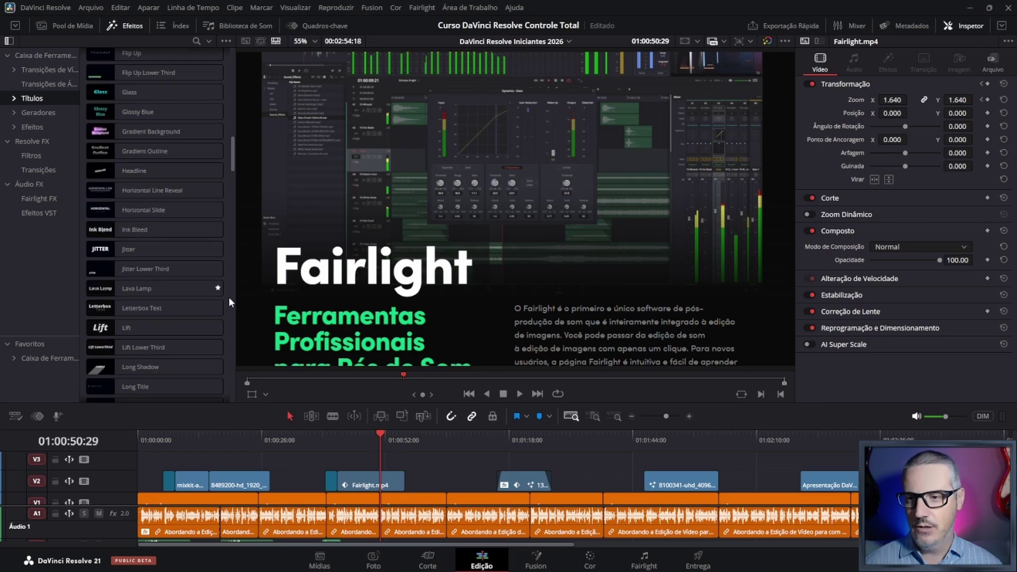
scroll(230, 302, "down", 2)
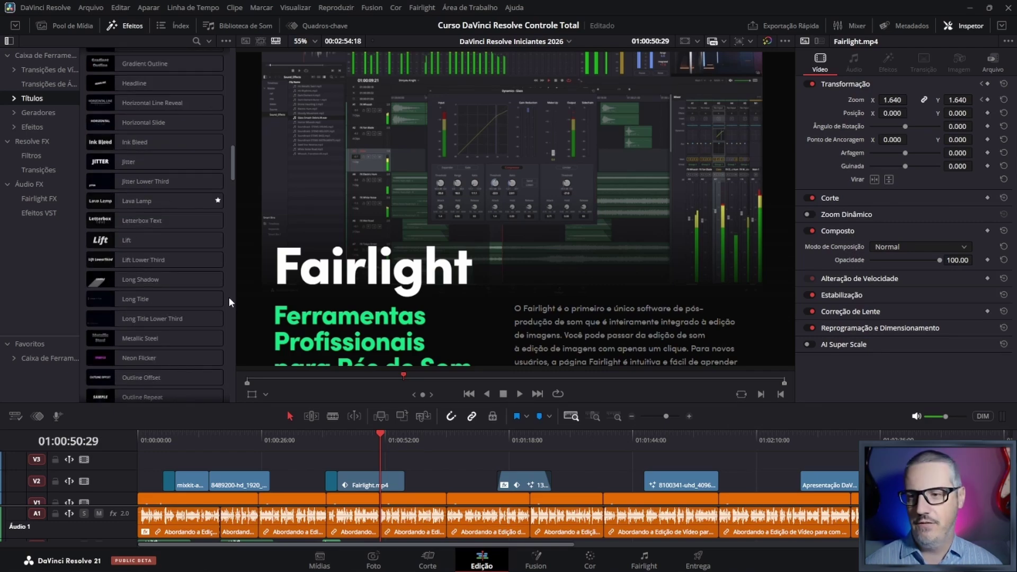
mouse_move(104, 201)
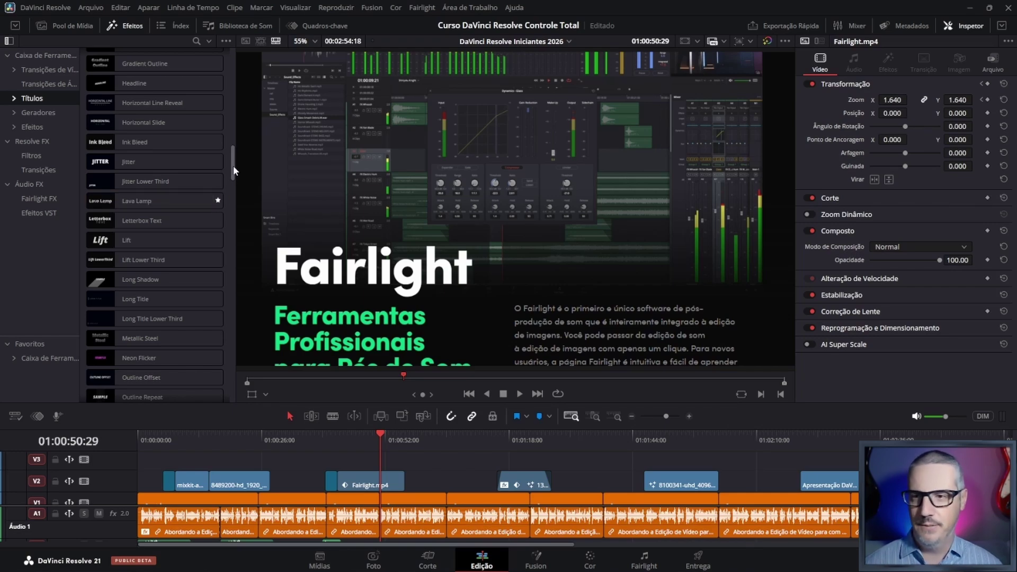
scroll(233, 165, "down", 10)
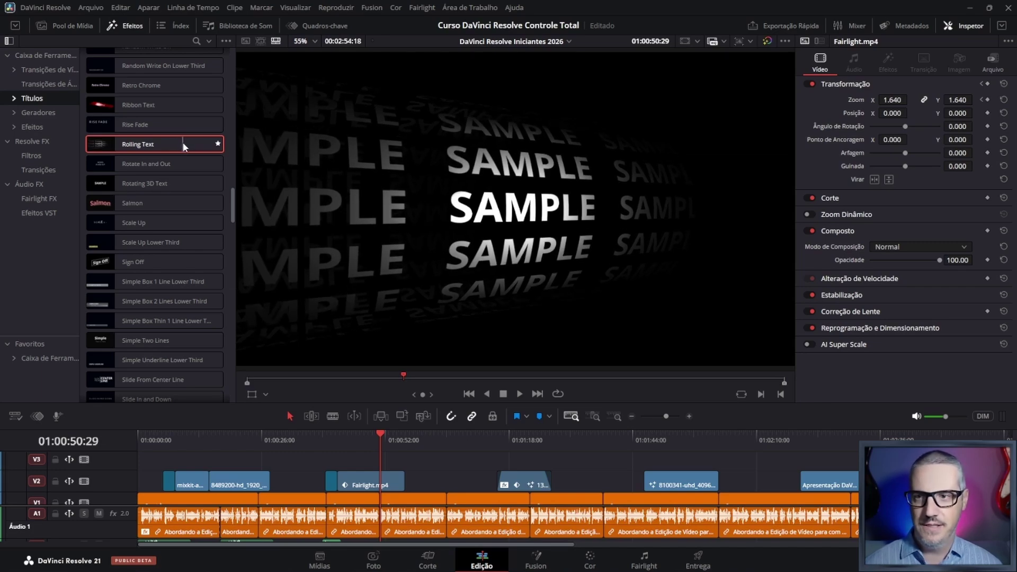
scroll(232, 207, "down", 1)
left_click_drag(231, 203, 231, 232)
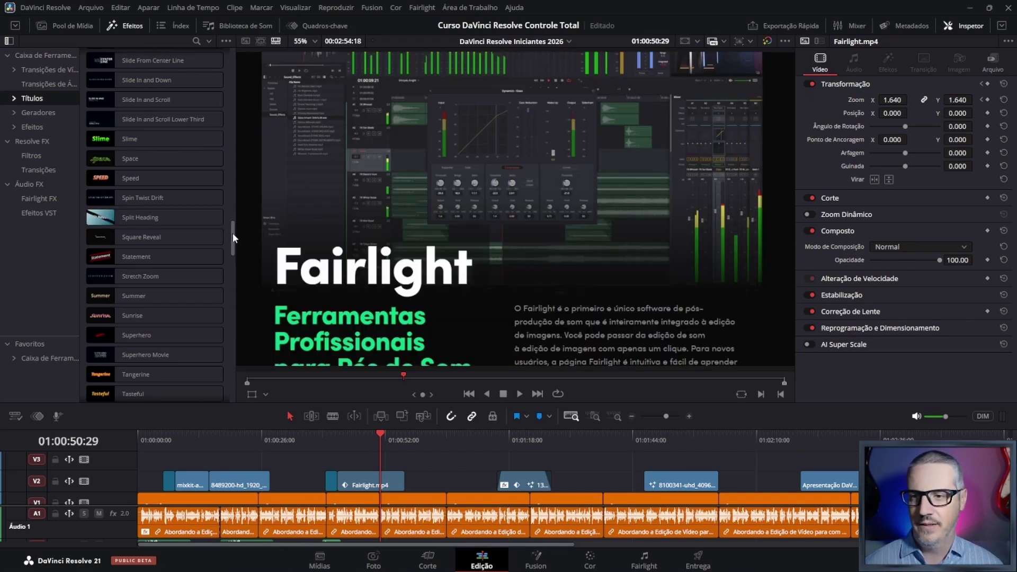
left_click_drag(233, 233, 235, 301)
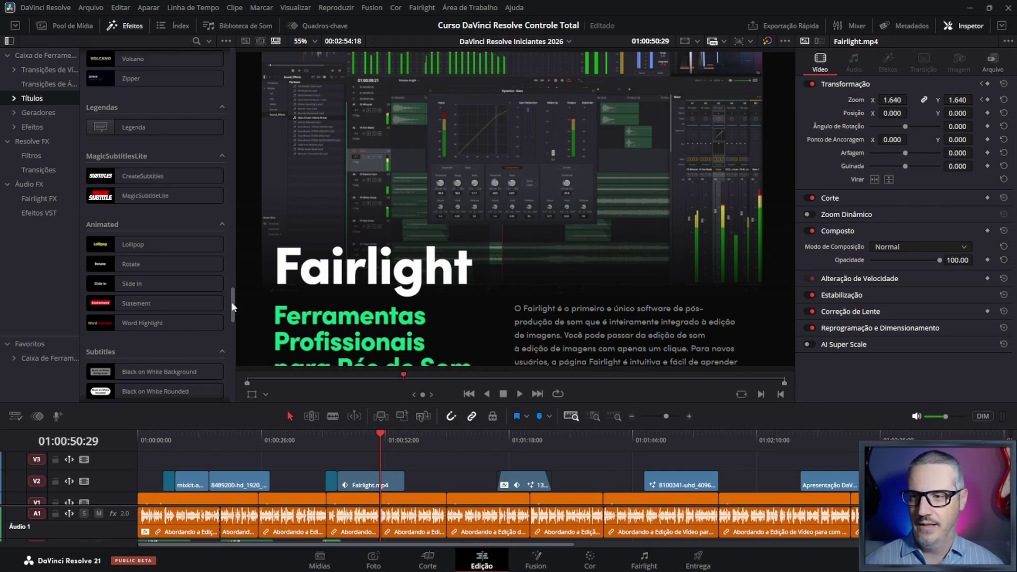
left_click_drag(230, 308, 230, 313)
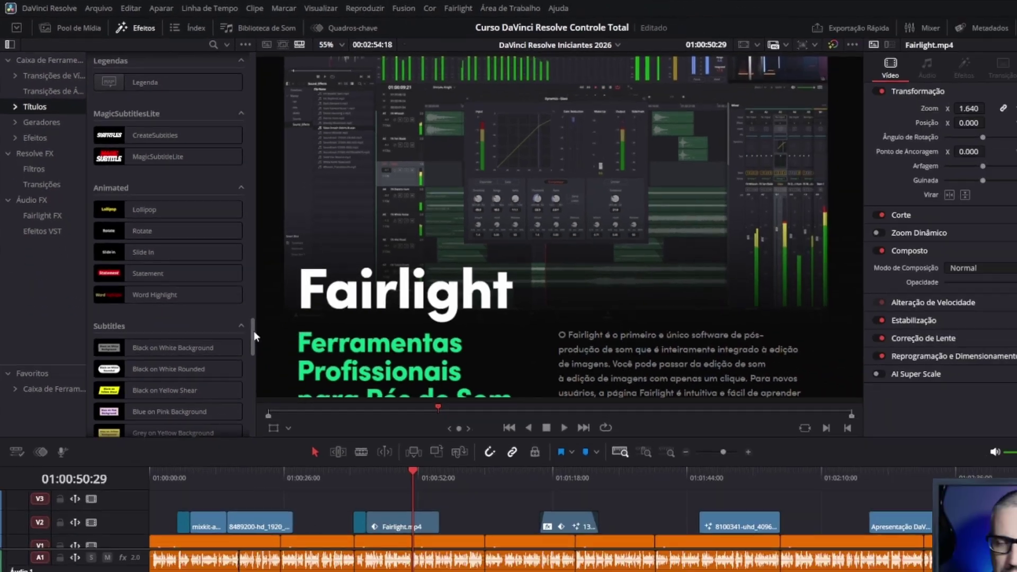
scroll(254, 331, "down", 5)
left_click(164, 140)
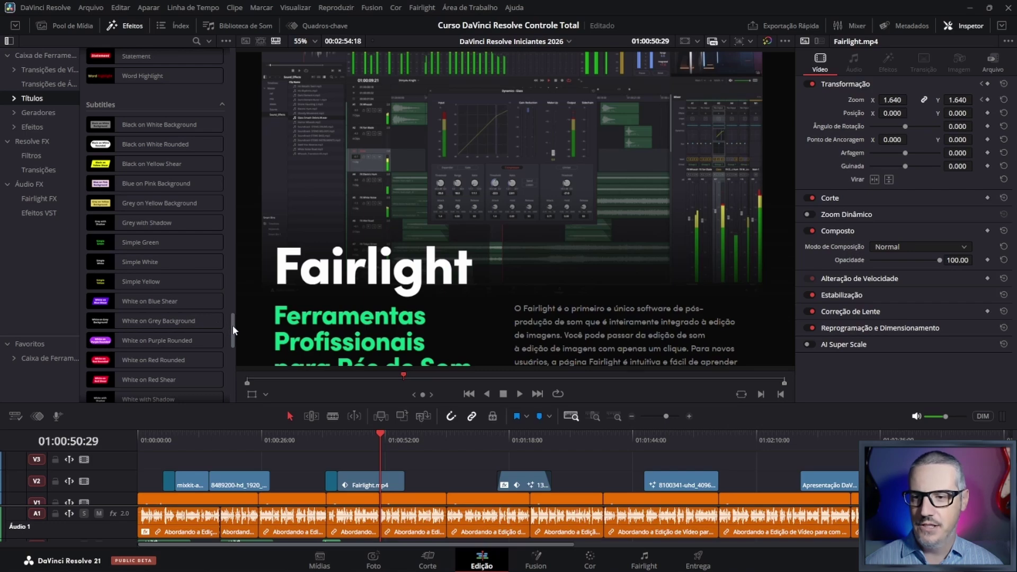
scroll(233, 331, "down", 3)
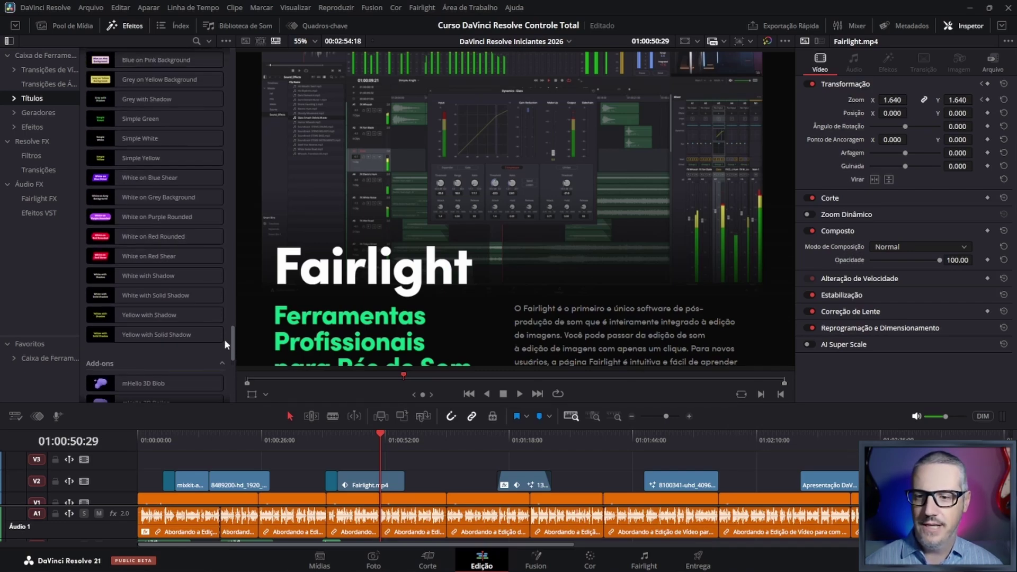
Add a Text+ title on track V3 at 01:00:50:29, above the Fairlight.mp4 clip
left_click_drag(233, 339, 240, 58)
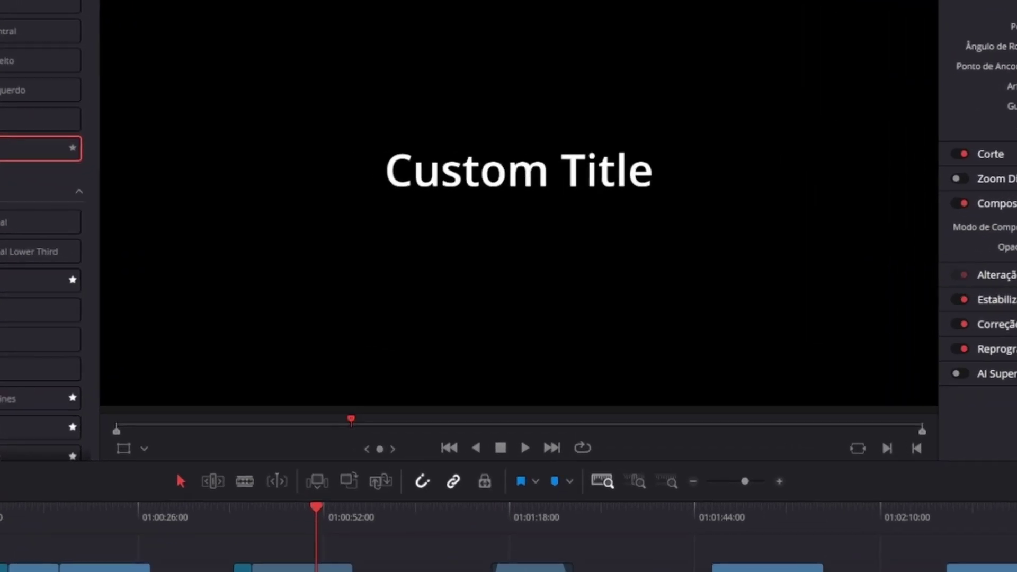
left_click_drag(37, 148, 787, 219)
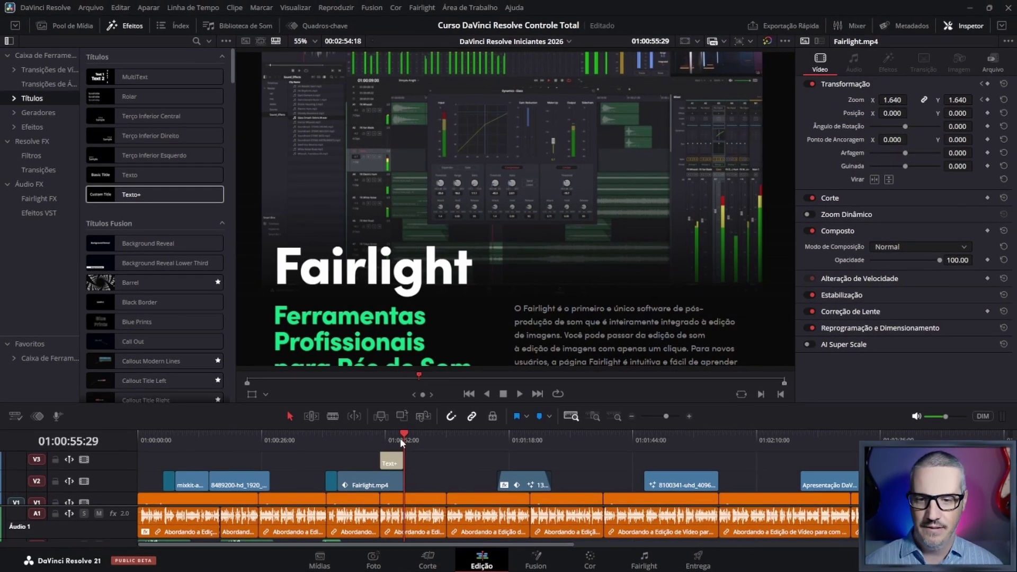
Enlarge the timeline area, make the video tracks taller and zoom in around the Text+ title
scroll(404, 454, "up", 1)
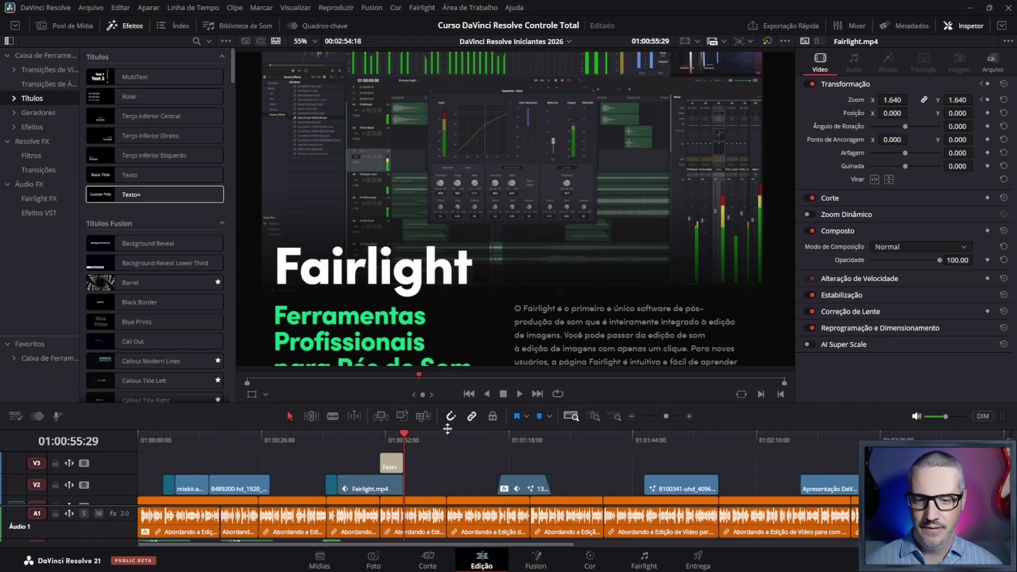
left_click_drag(448, 429, 454, 388)
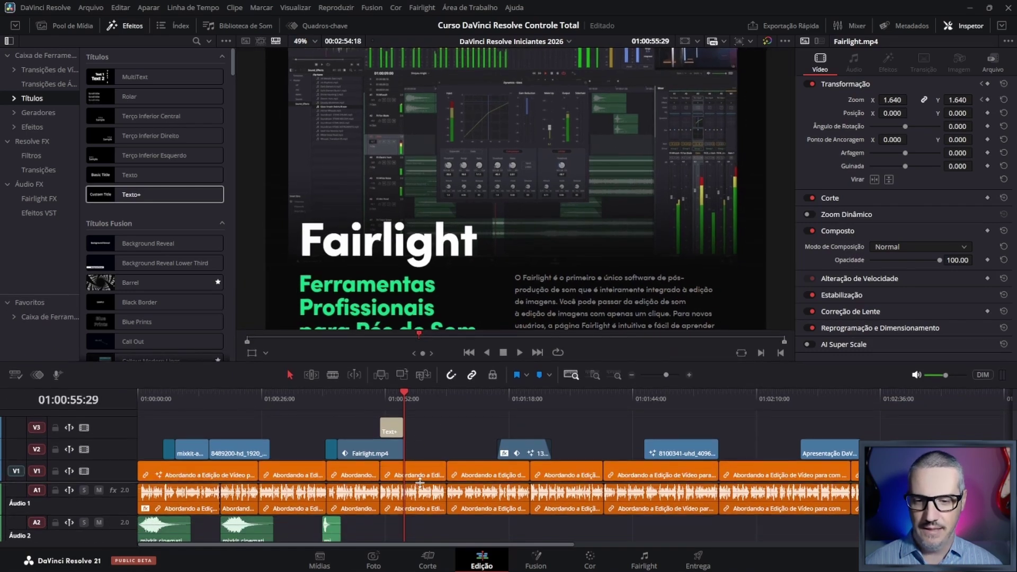
scroll(420, 483, "up", 2)
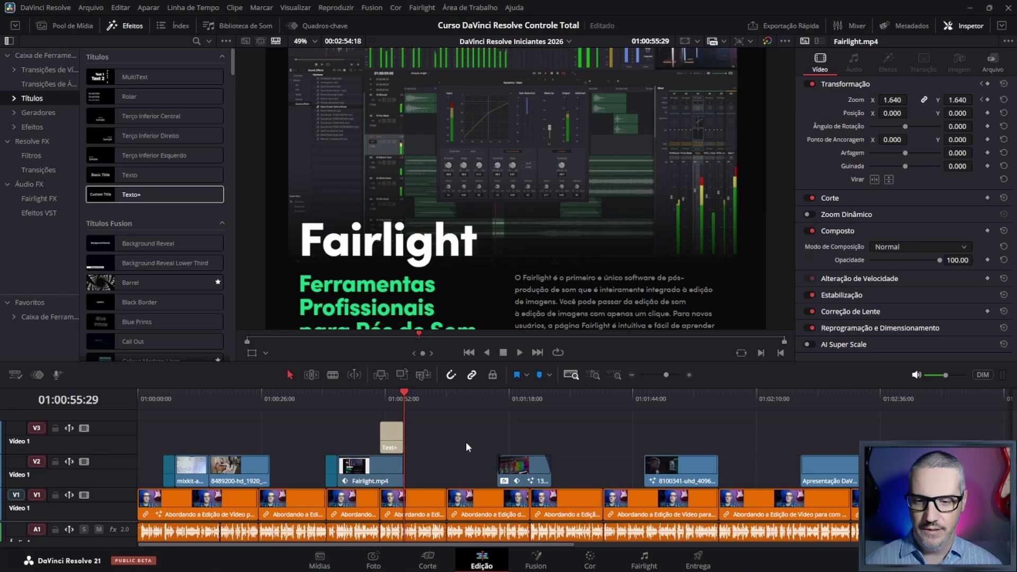
scroll(466, 440, "up", 3)
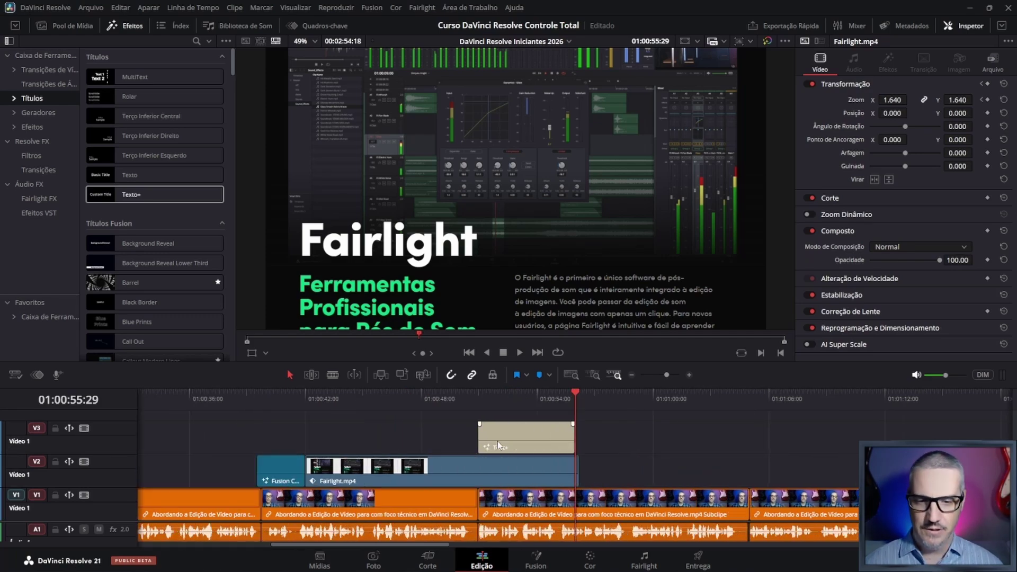
Set the playhead to 01:00:53:14 over the Text+ title, select the title and look through its text settings
left_click(527, 396)
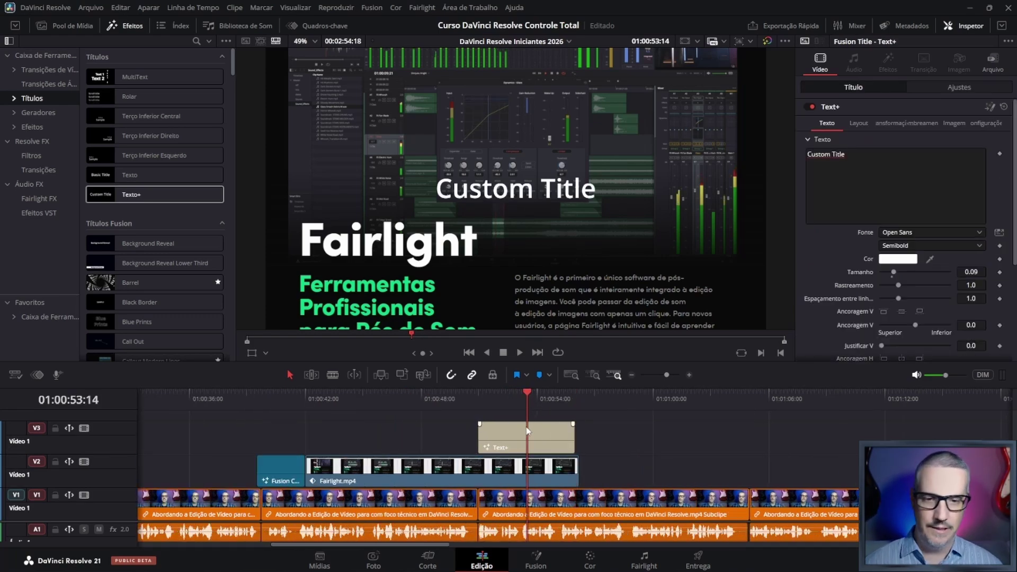
left_click(528, 441)
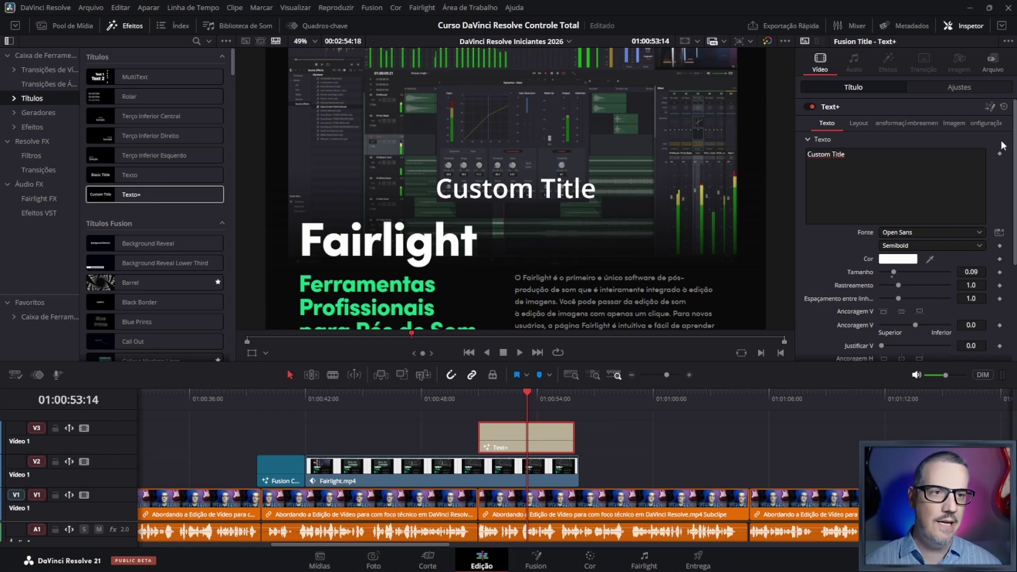
scroll(1000, 140, "down", 2)
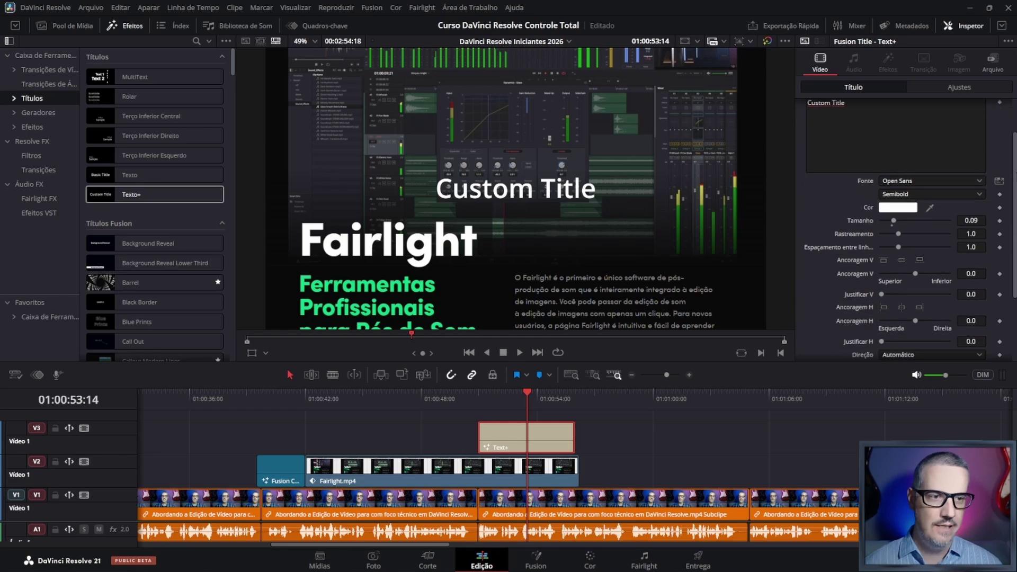
scroll(907, 231, "down", 4)
scroll(1014, 109, "up", 6)
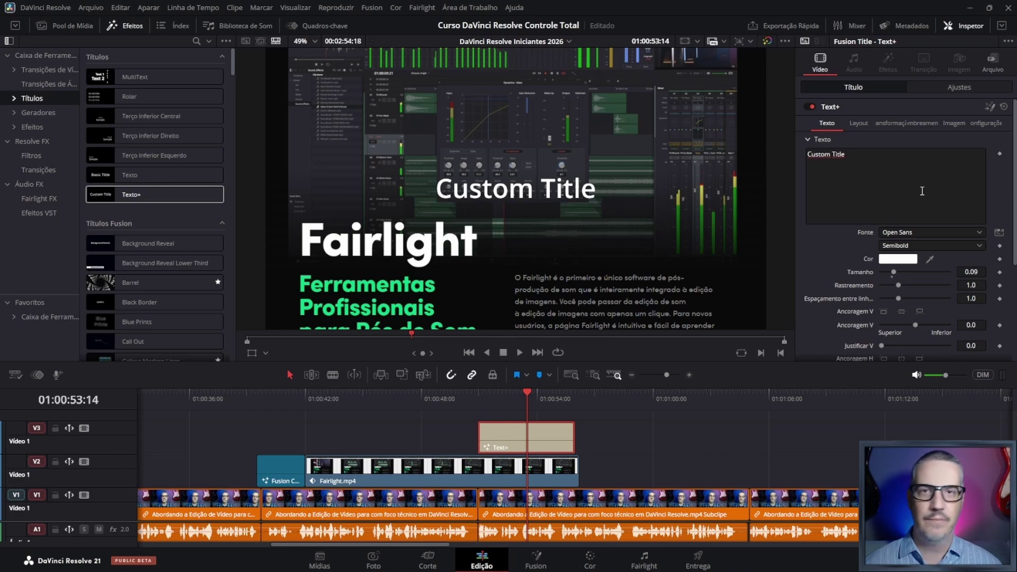
Replace the Text+ title's placeholder text with "Brazil campeao mundial 2026"
left_click_drag(858, 156, 799, 155)
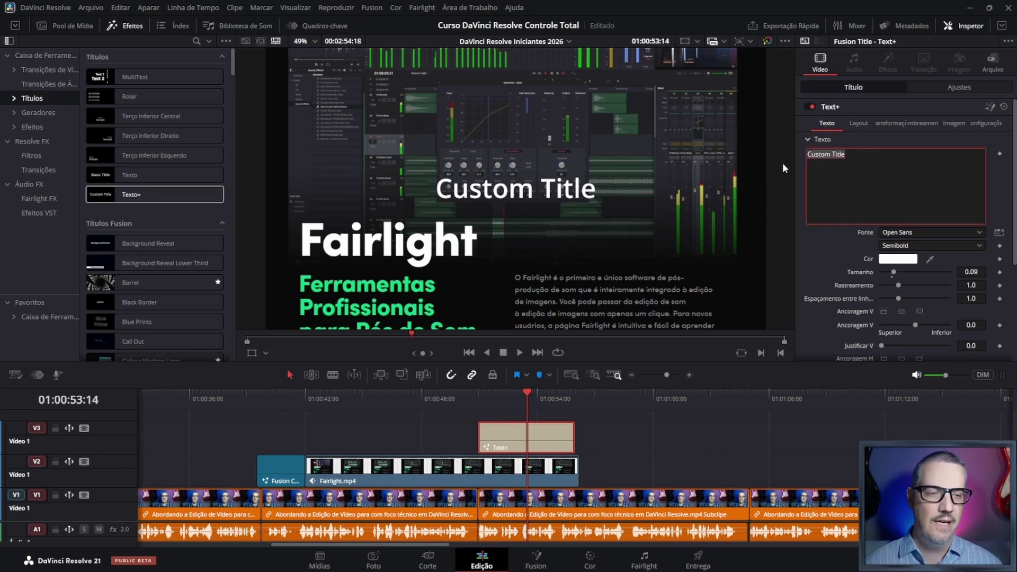
left_click(868, 158)
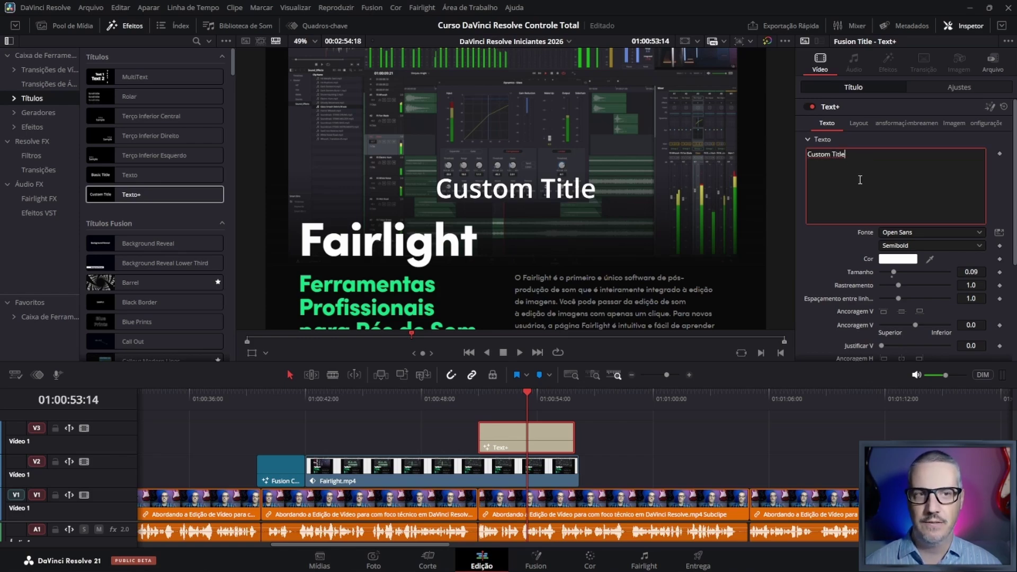
left_click_drag(858, 157, 799, 157)
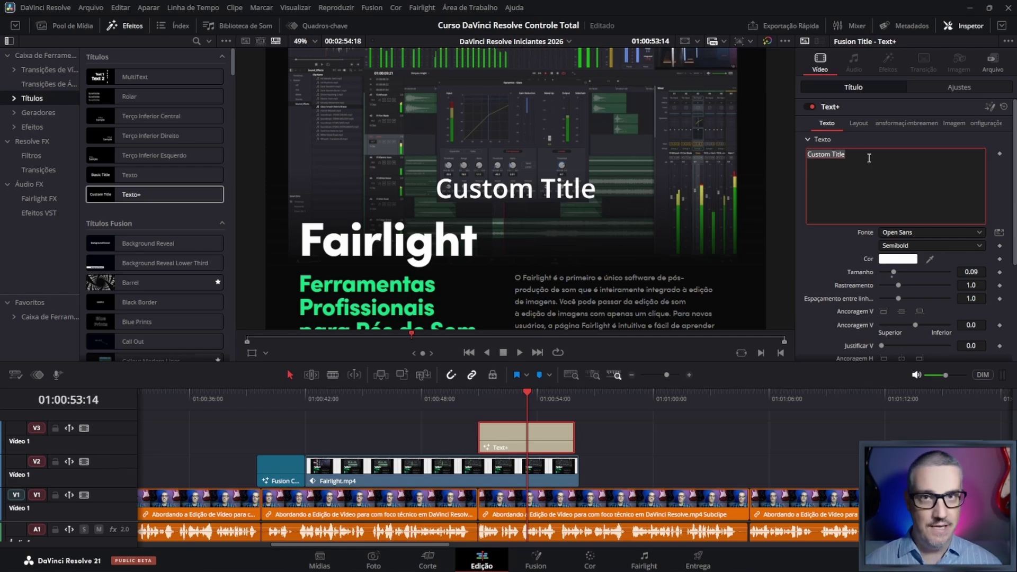
type("B")
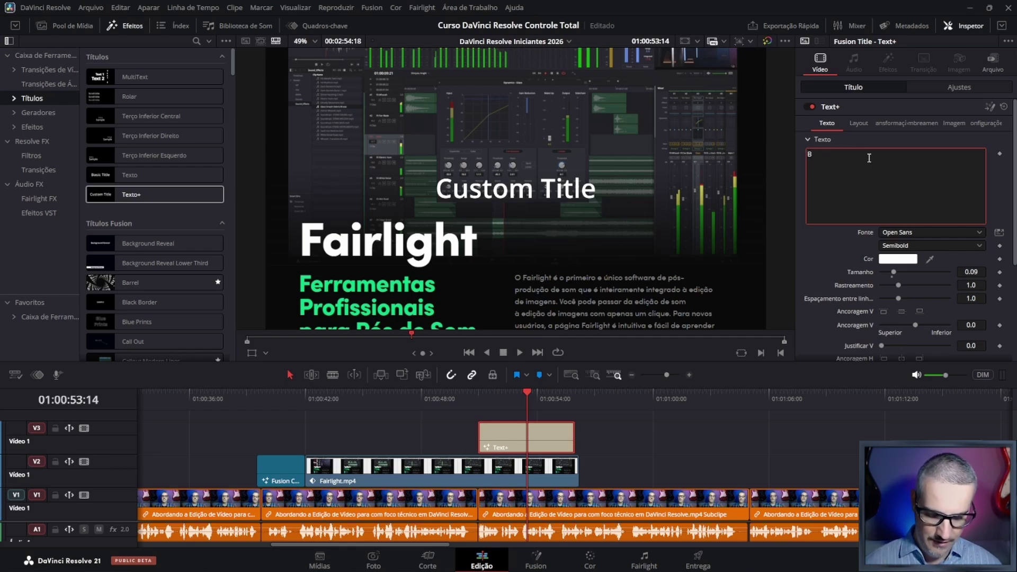
type("razil")
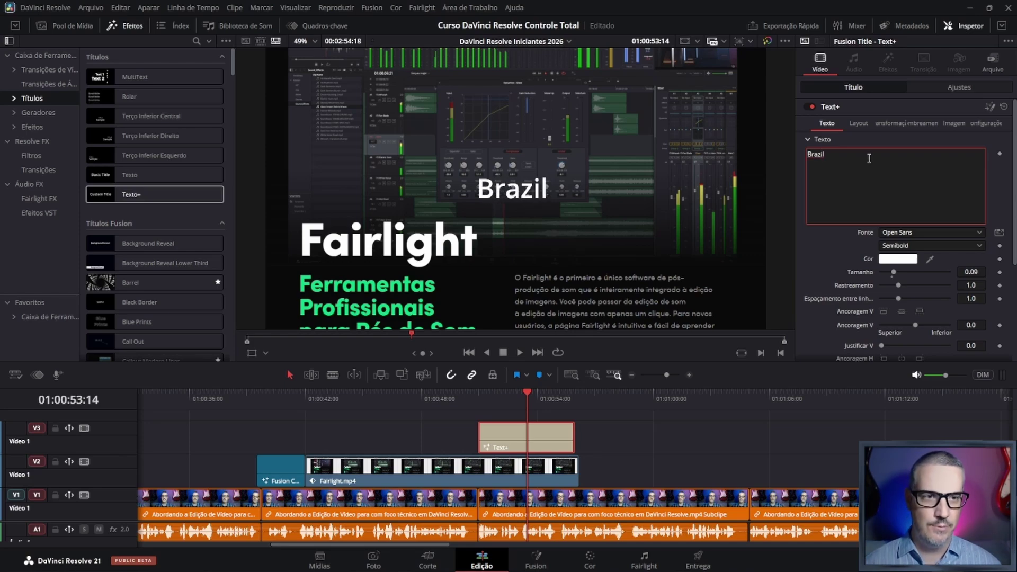
type(" campe")
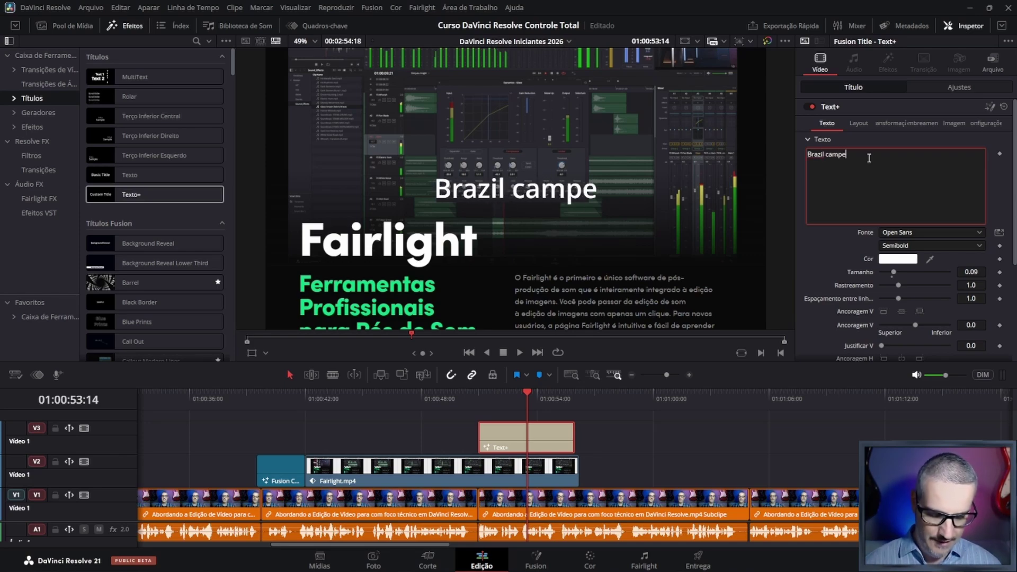
type("ao ")
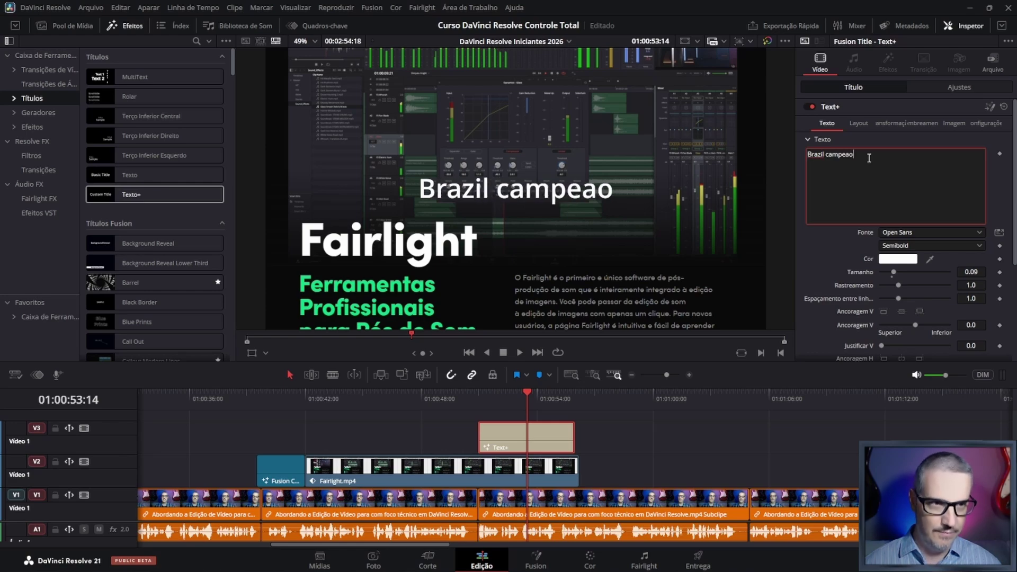
type("mundial")
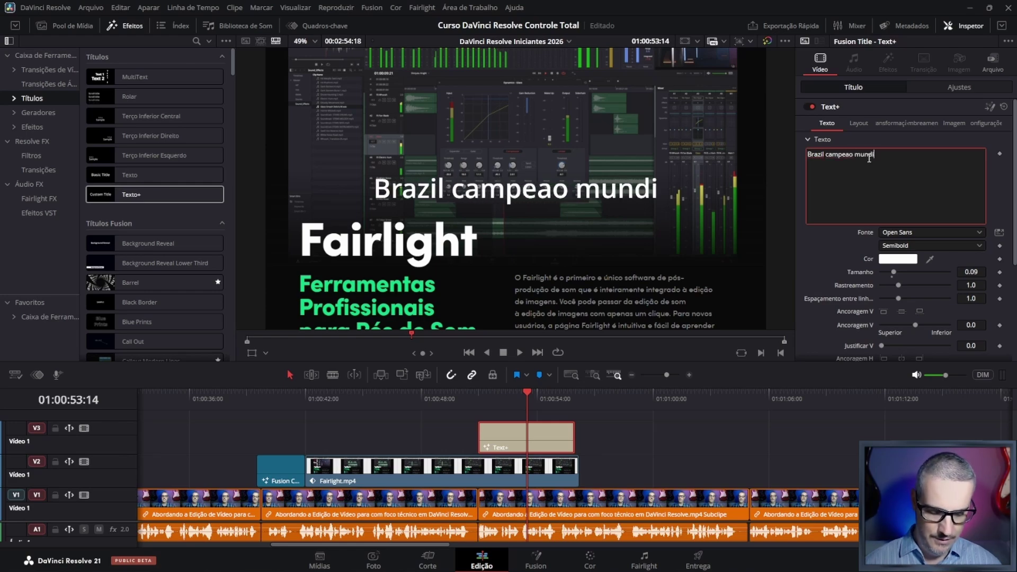
type(" 2026")
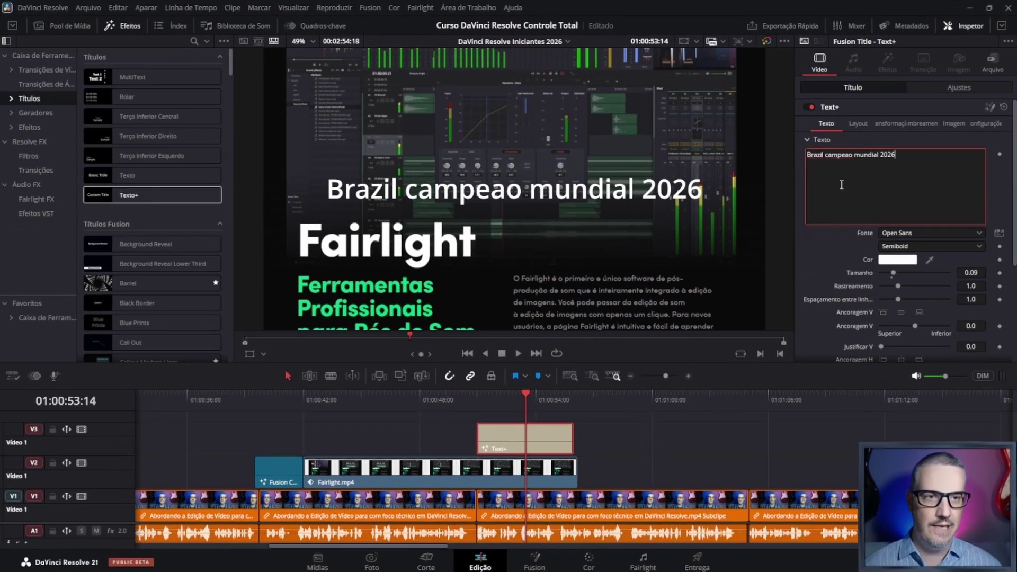
Check the spell checker's ignored-words list and correct "Brazil" in the title text to the suggested "Brasil"
right_click(815, 154)
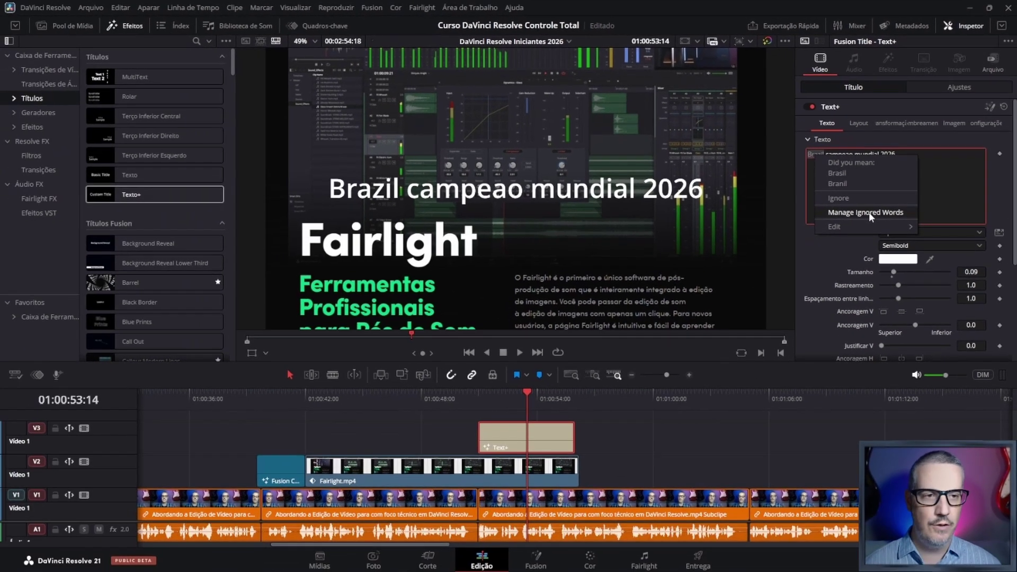
left_click(784, 321)
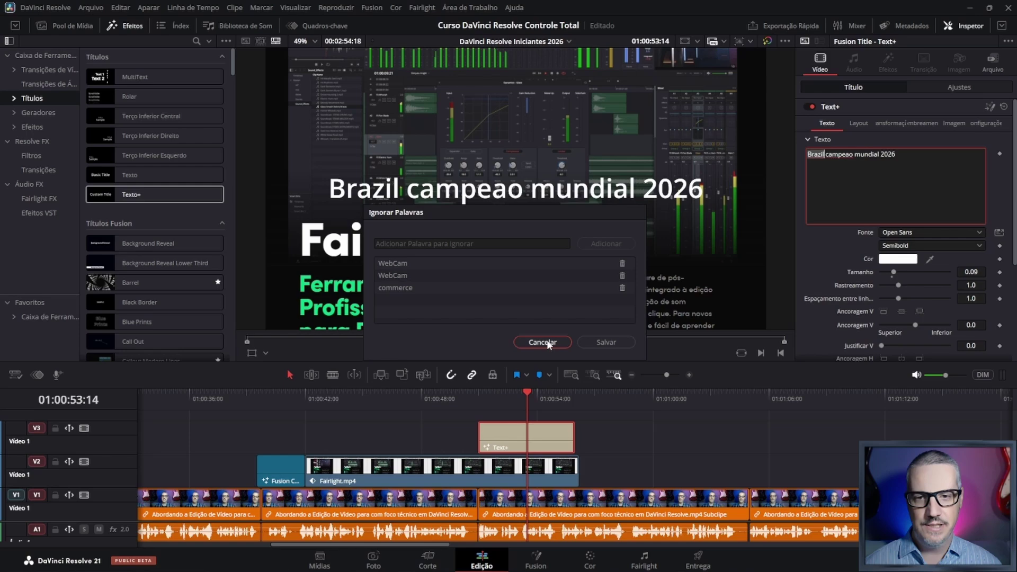
left_click(543, 342)
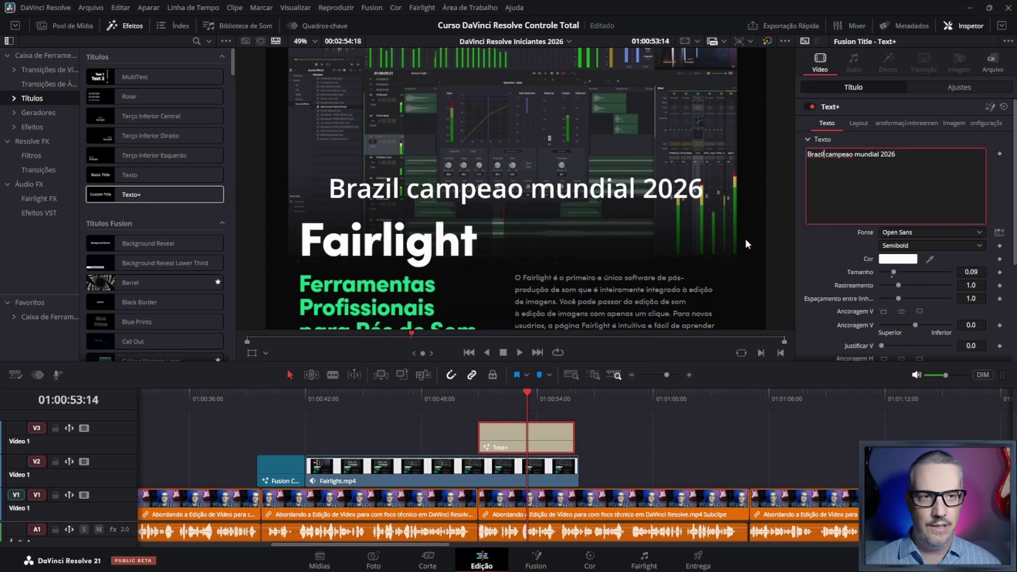
right_click(819, 154)
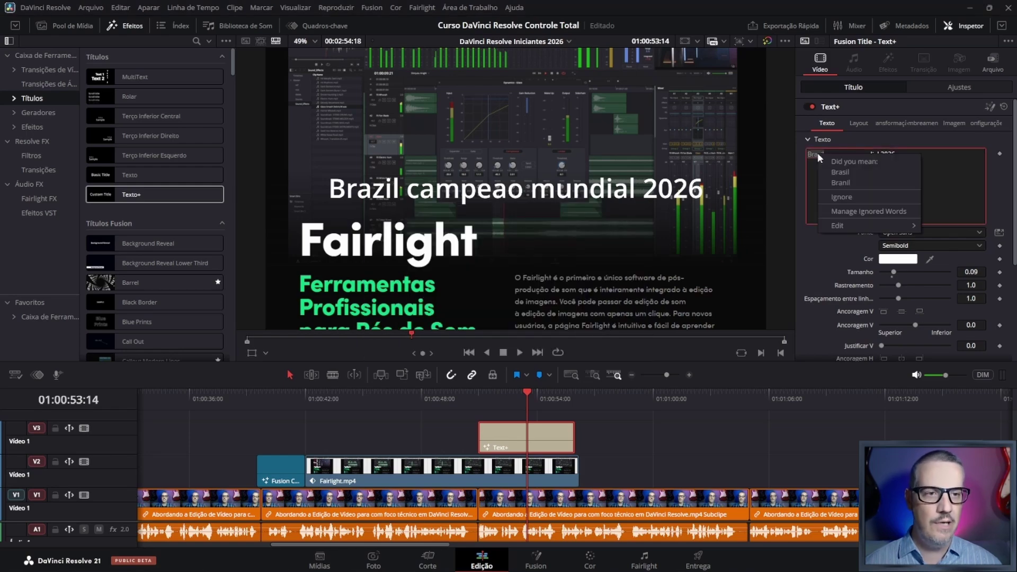
left_click(840, 173)
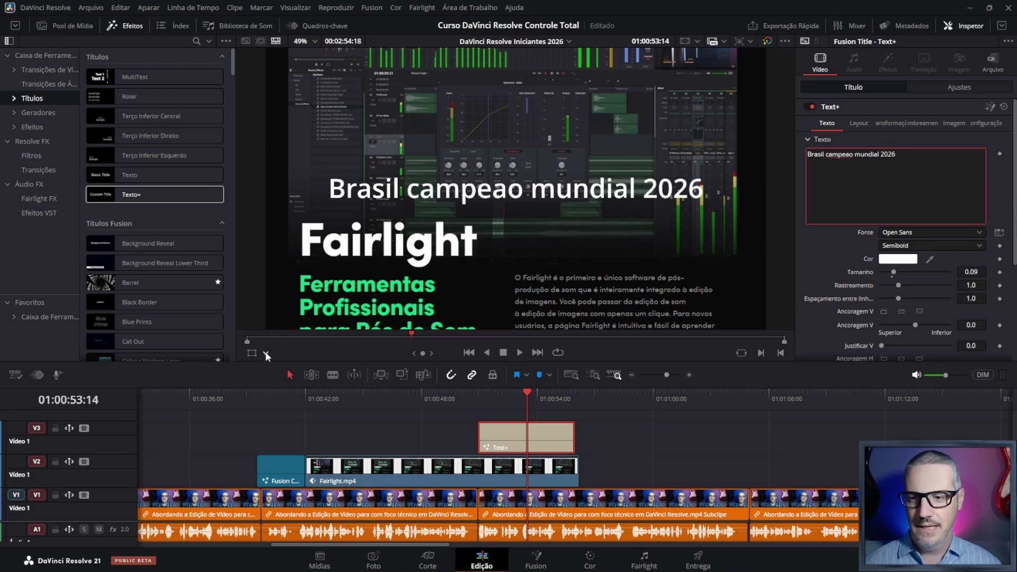
Enable the Fusion overlay in the viewer and correct "campeao" to the suggested "campeão" directly on the title
left_click(266, 354)
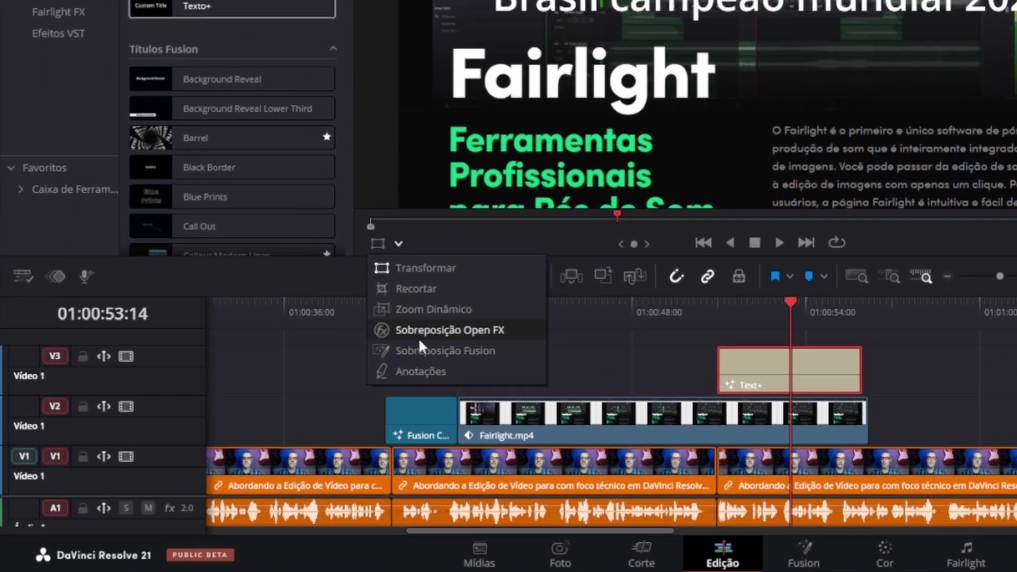
left_click(412, 351)
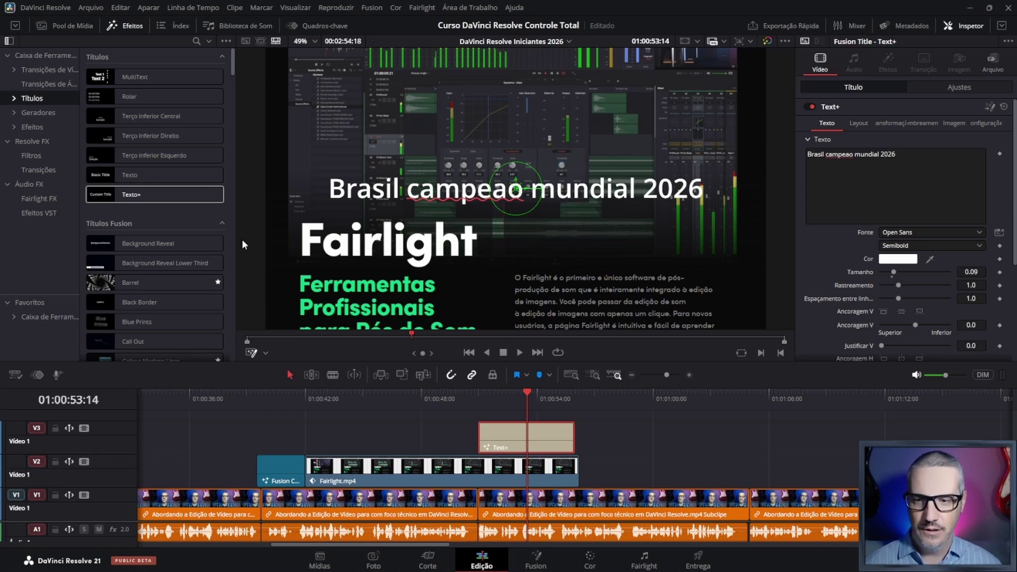
right_click(451, 195)
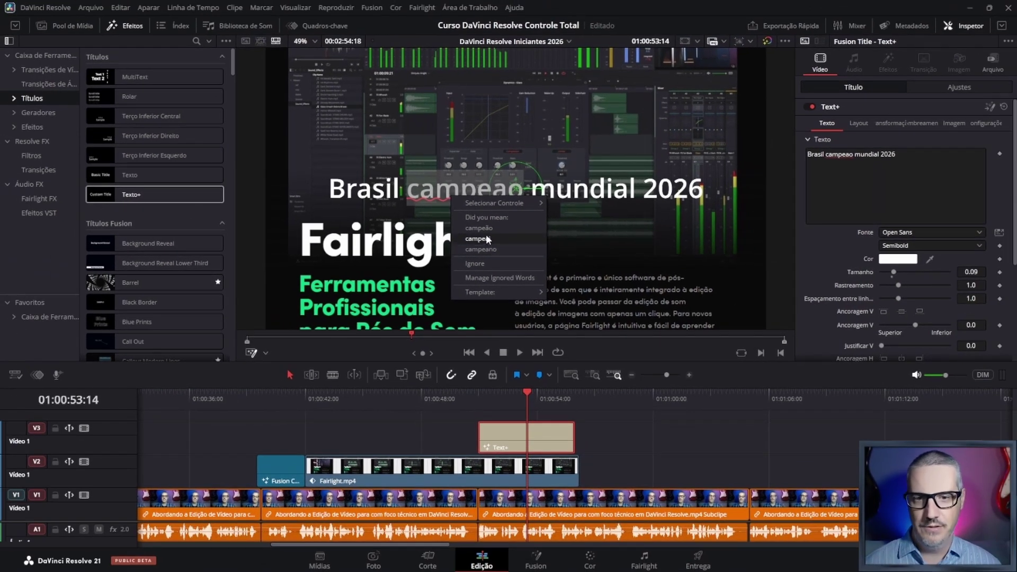
left_click(485, 229)
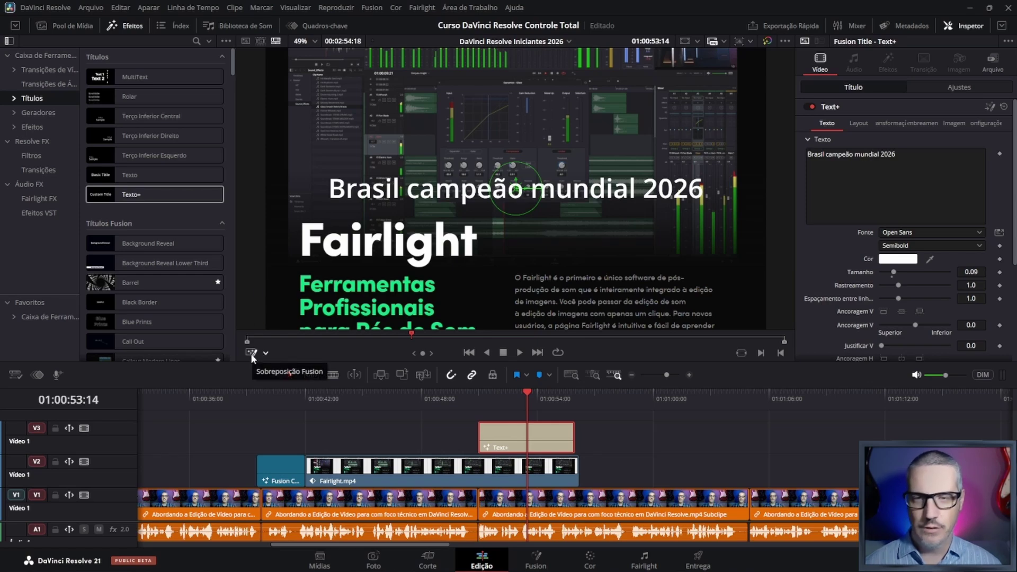
Set the title's text size to 0.0738 and its tracking (Rastreamento) to 1.019
left_click(922, 153)
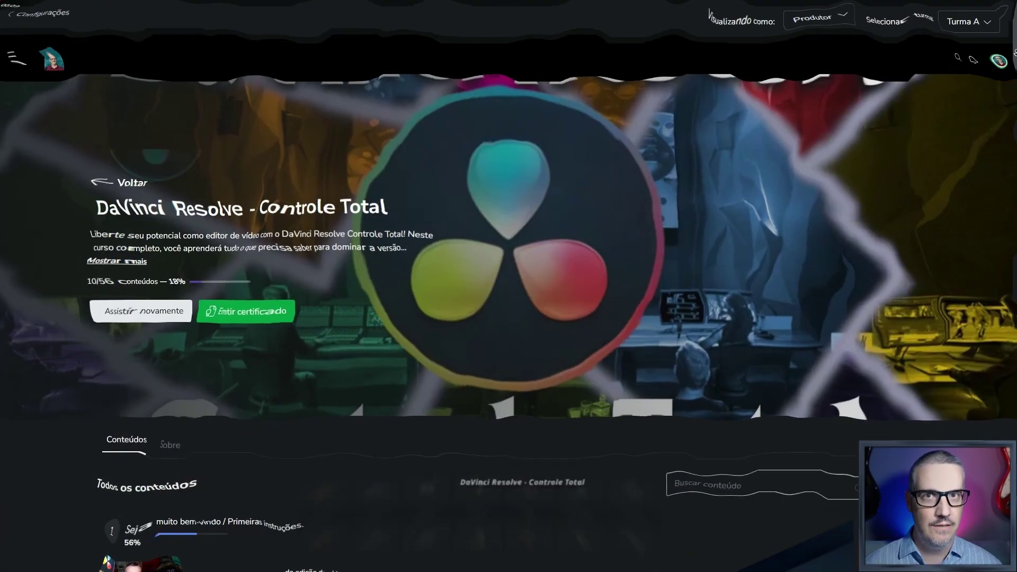
scroll(509, 318, "down", 2)
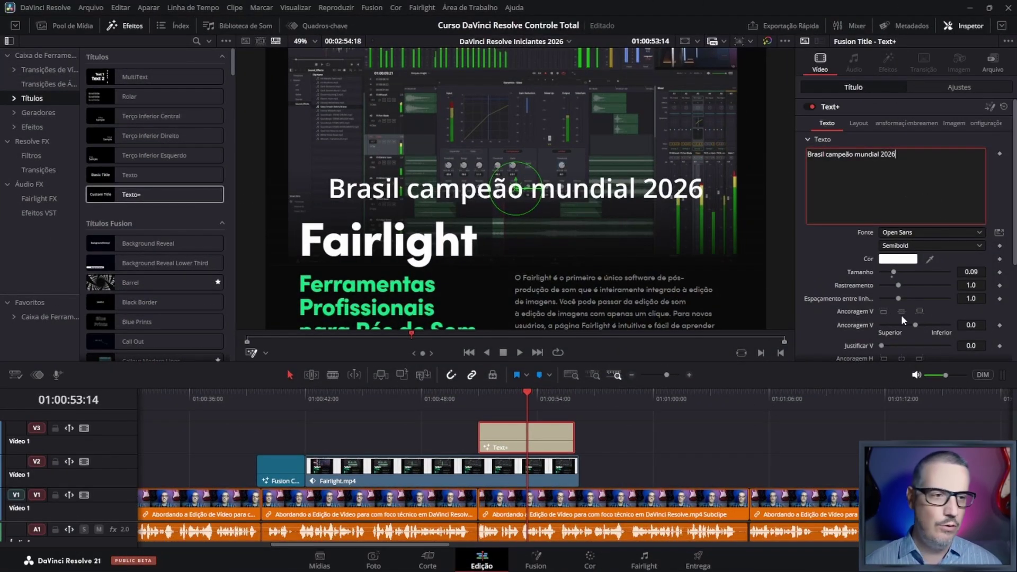
mouse_move(971, 272)
left_mouse_down()
mouse_move(960, 272)
mouse_move(972, 287)
left_mouse_up()
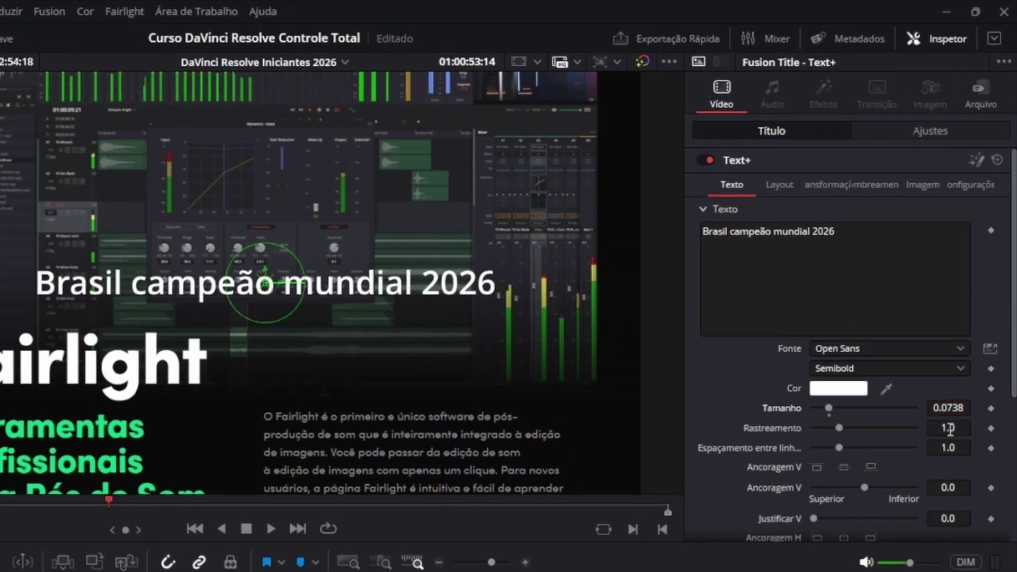
mouse_move(950, 429)
left_mouse_down()
mouse_move(963, 430)
mouse_move(954, 428)
left_mouse_up()
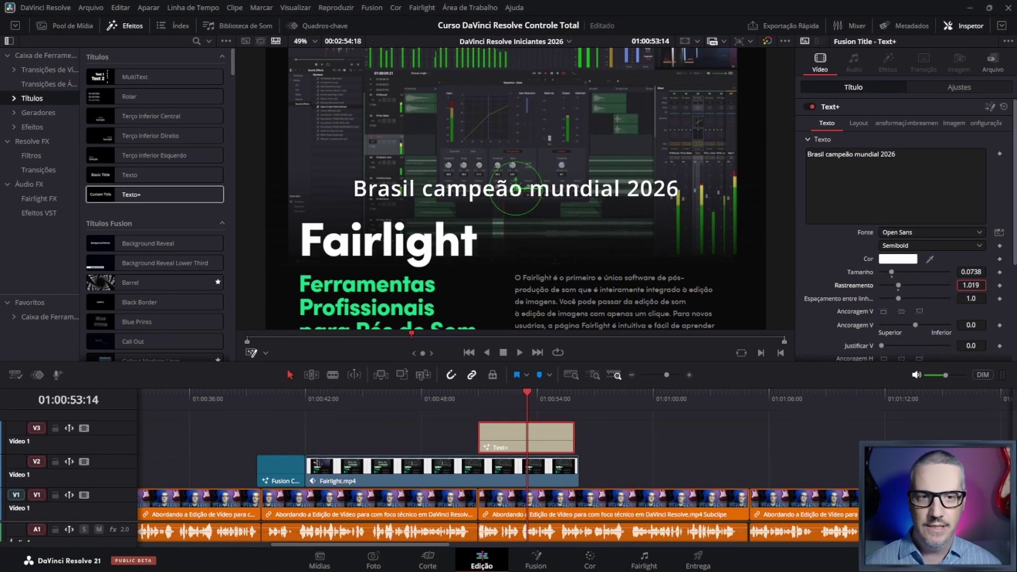
Place the text cursor after "2026", open the system emoji picker and move it clear of the title's text field
left_click(910, 154)
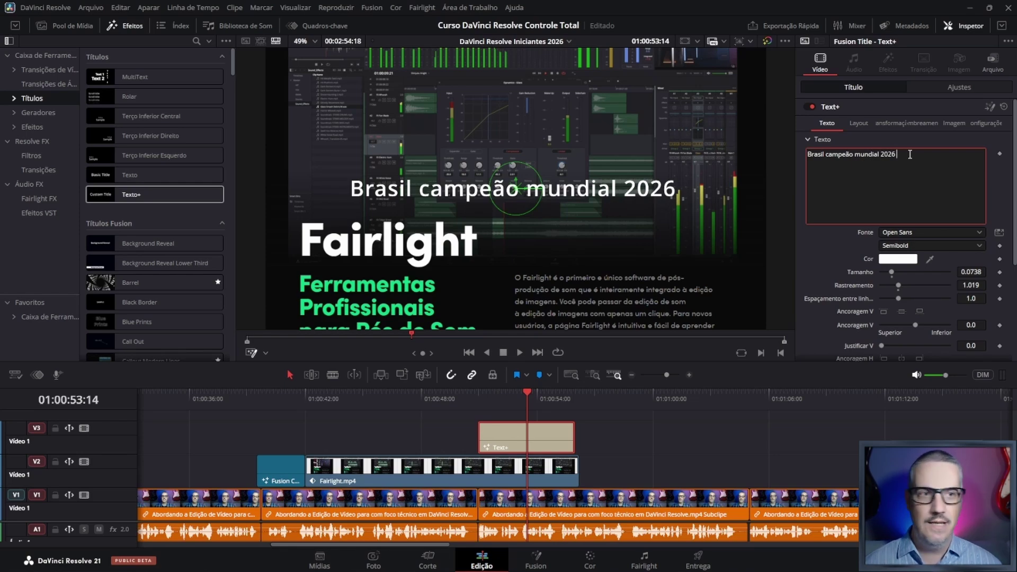
right_click(903, 154)
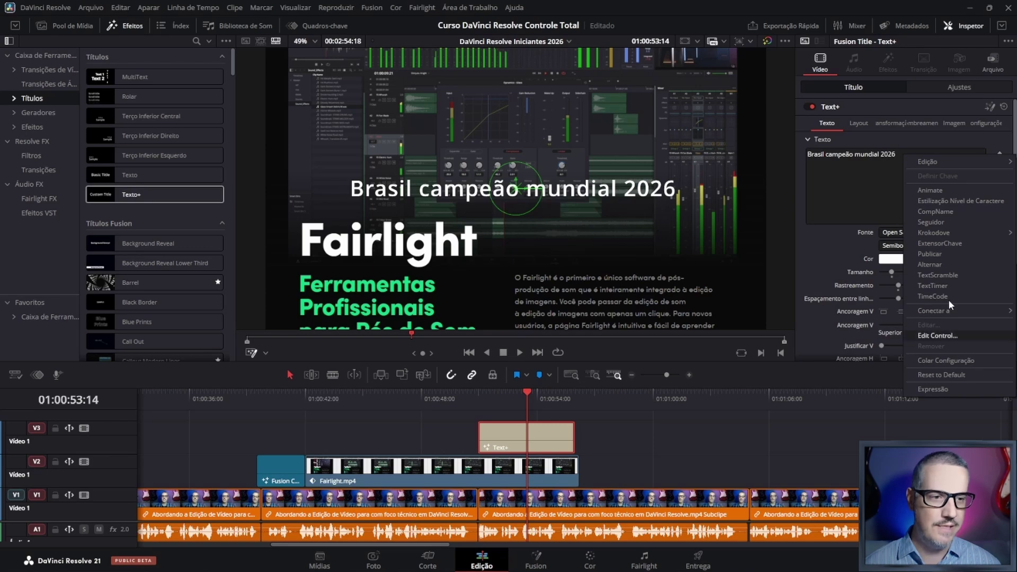
left_click(874, 185)
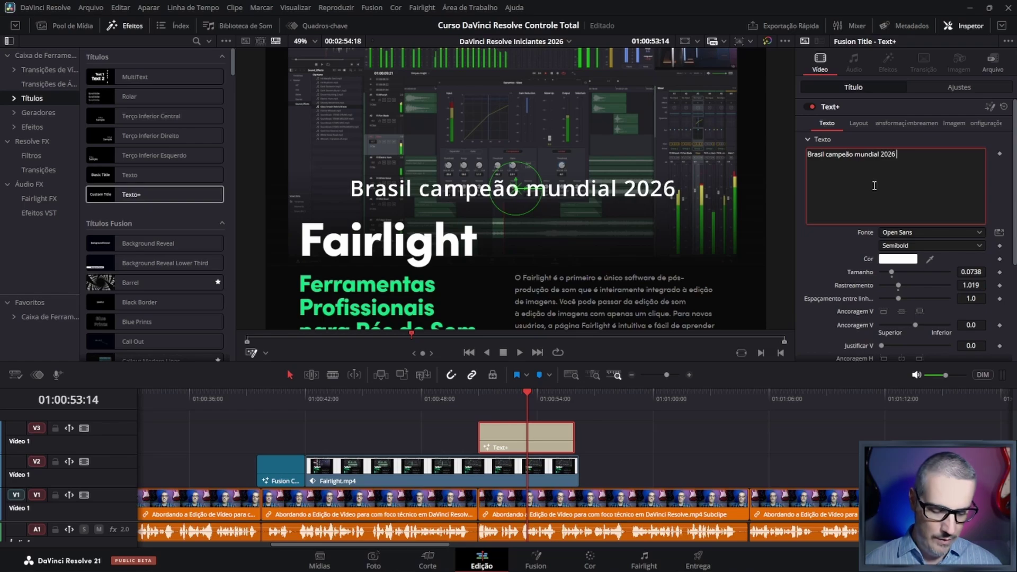
key("super+period")
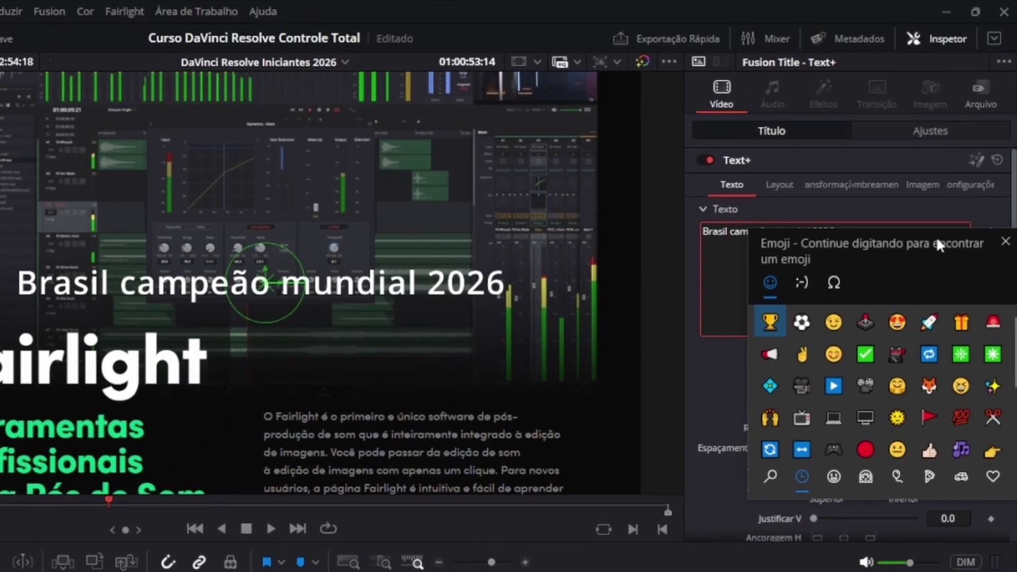
left_click_drag(936, 237, 543, 128)
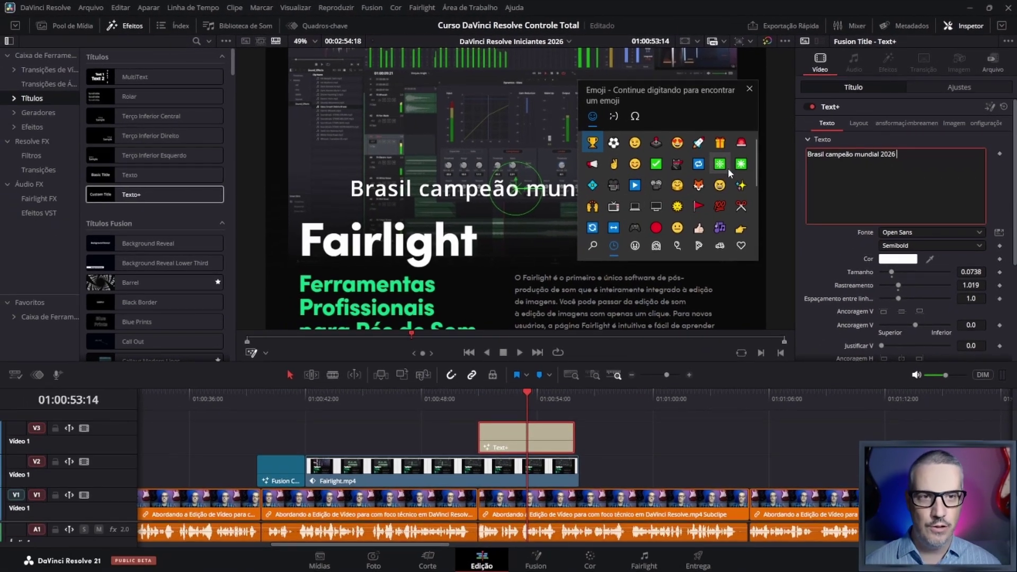
Browse the emoji categories, insert the soccer ball and trophy emojis after "2026" and close the emoji picker
scroll(575, 275, "down", 2)
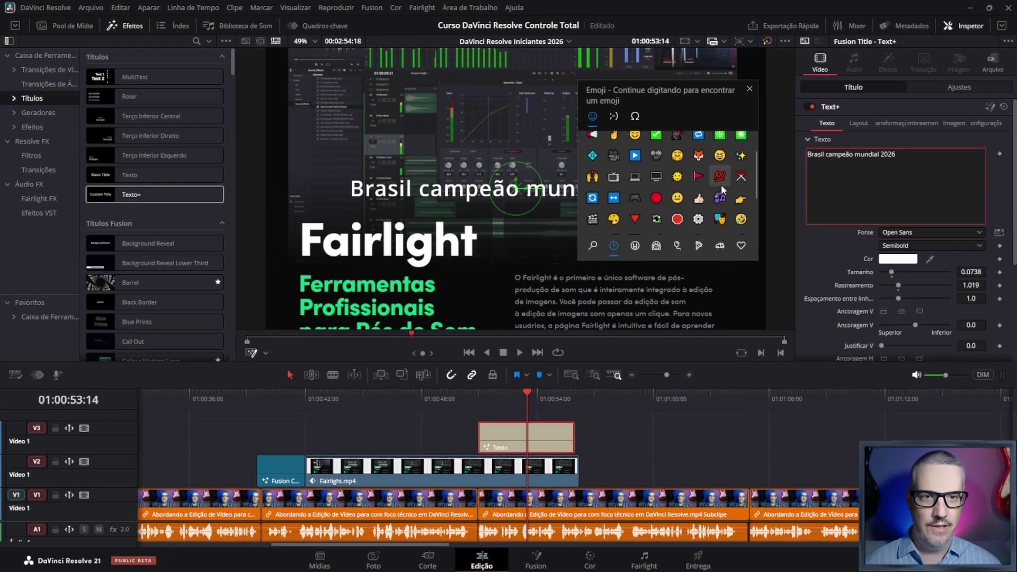
scroll(720, 186, "down", 3)
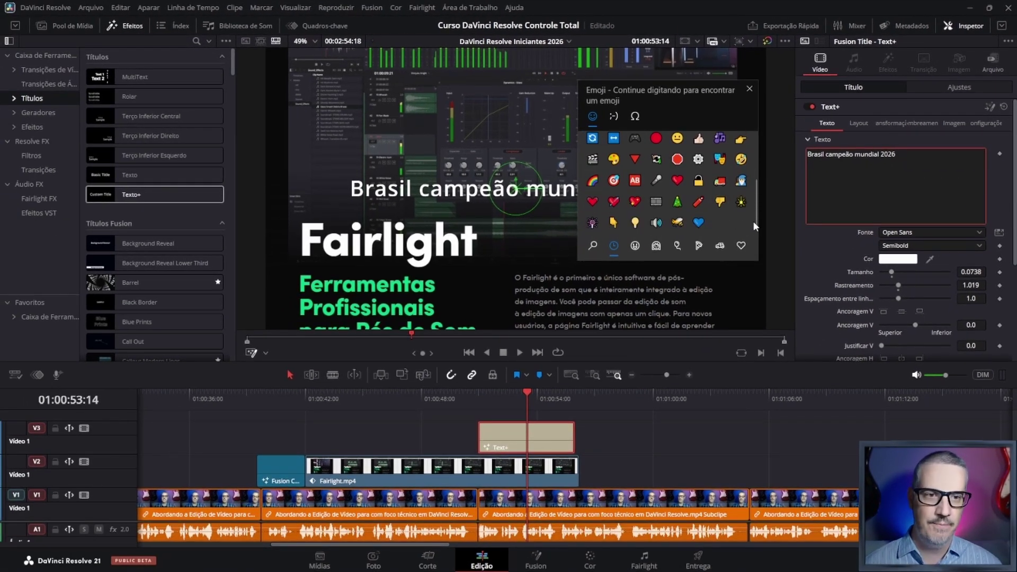
scroll(752, 221, "up", 4)
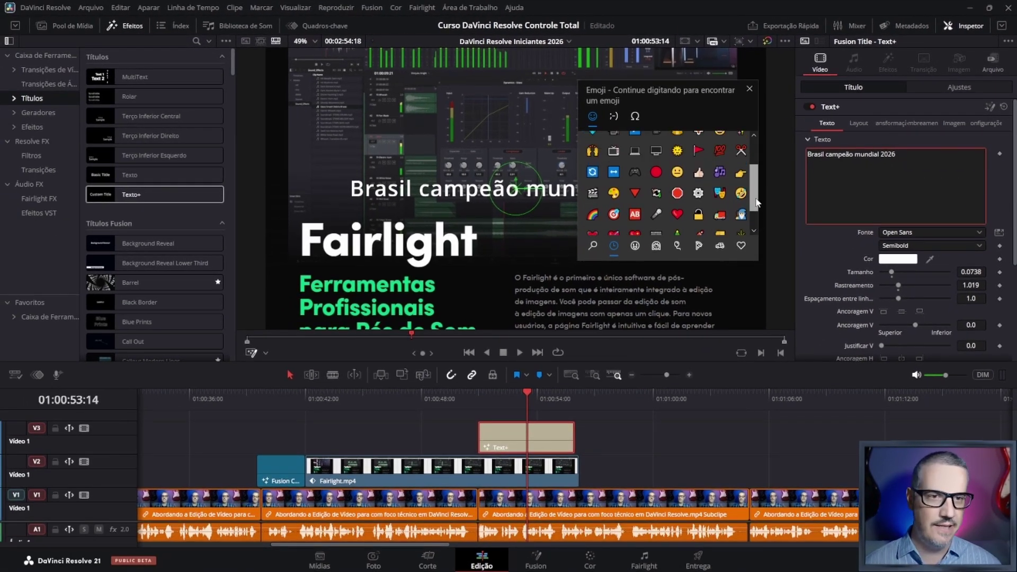
left_click(656, 245)
left_click(678, 245)
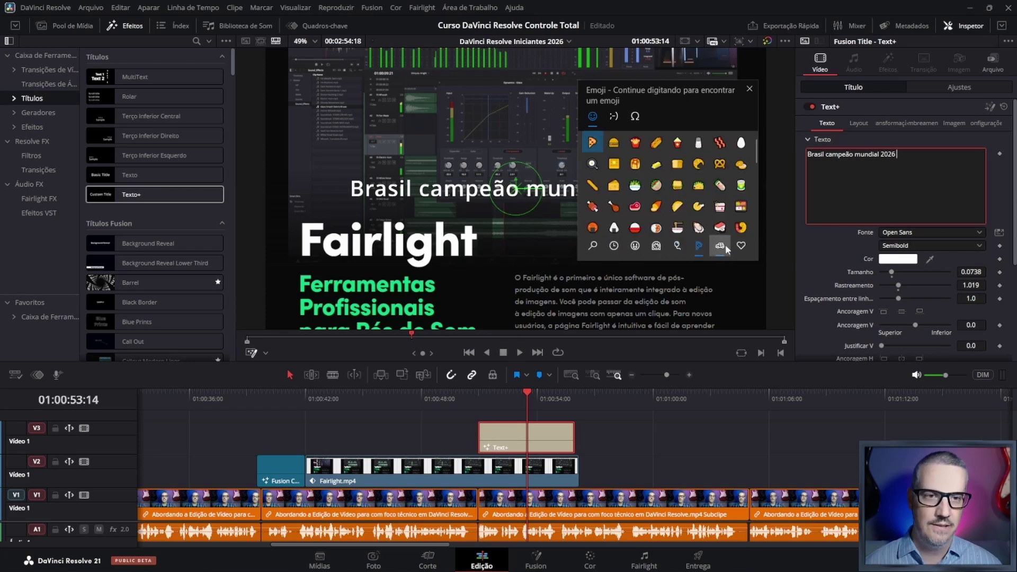
left_click(720, 246)
left_click(742, 246)
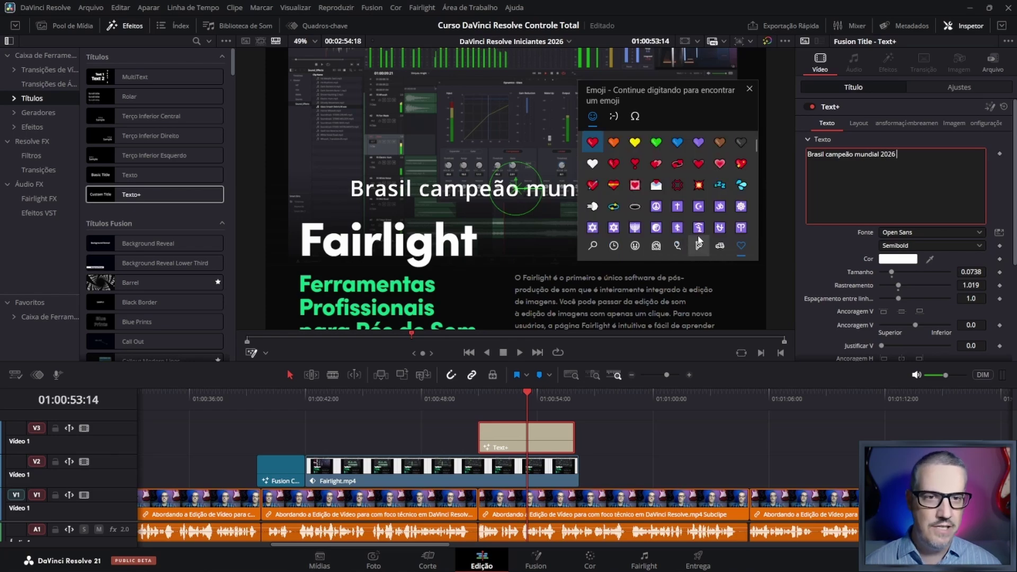
left_click(614, 246)
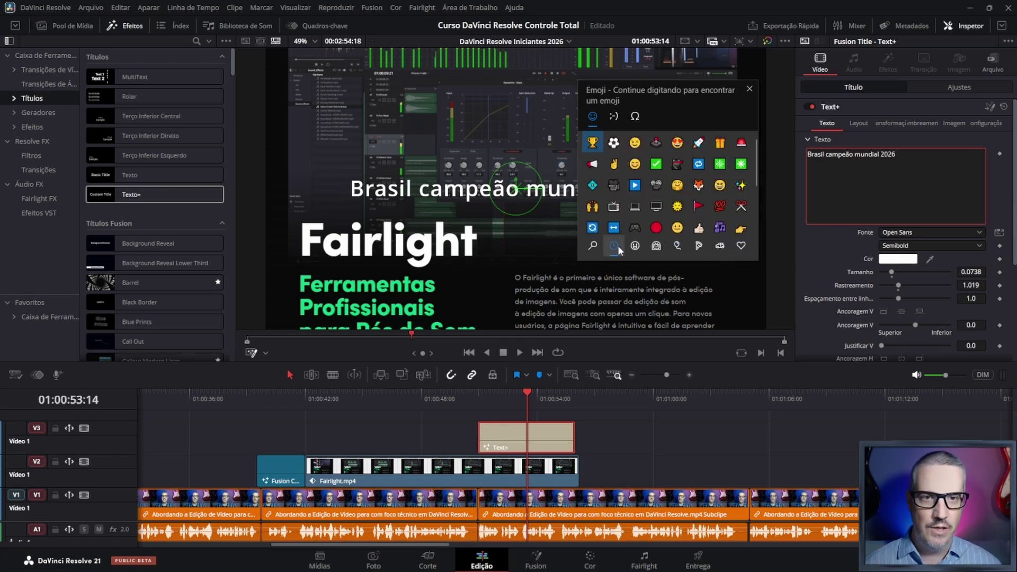
left_click(613, 143)
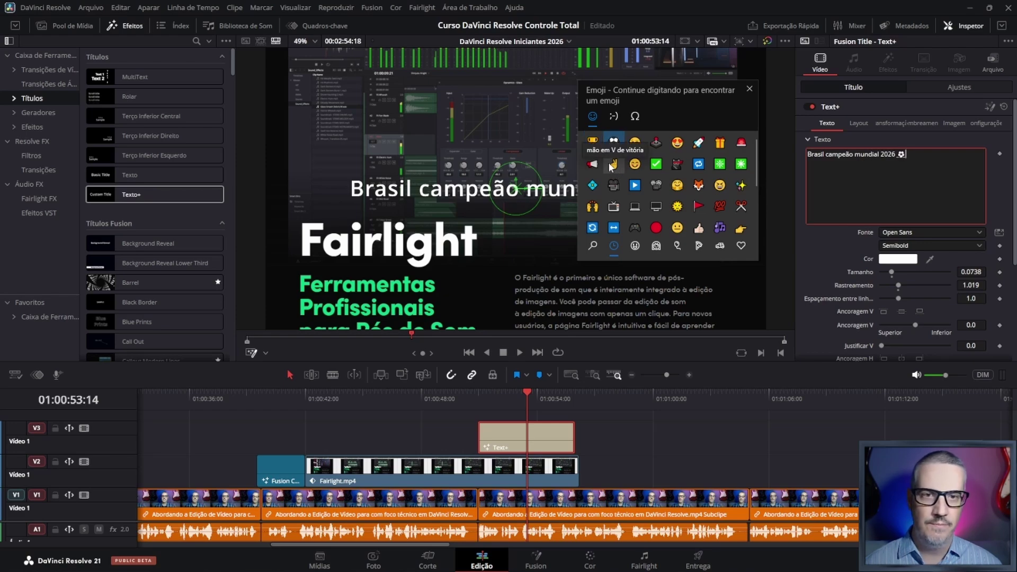
left_click(592, 142)
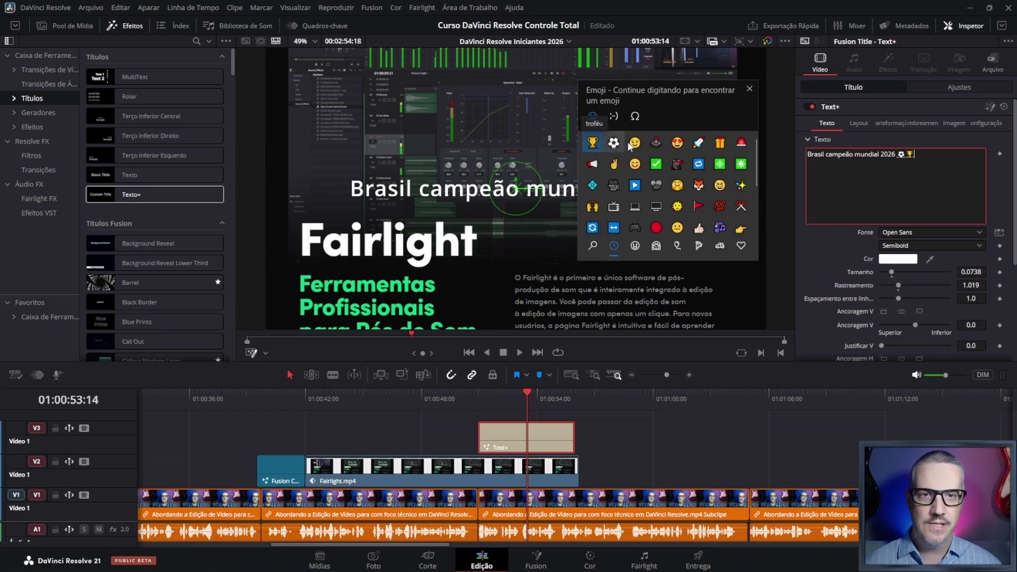
left_click(748, 90)
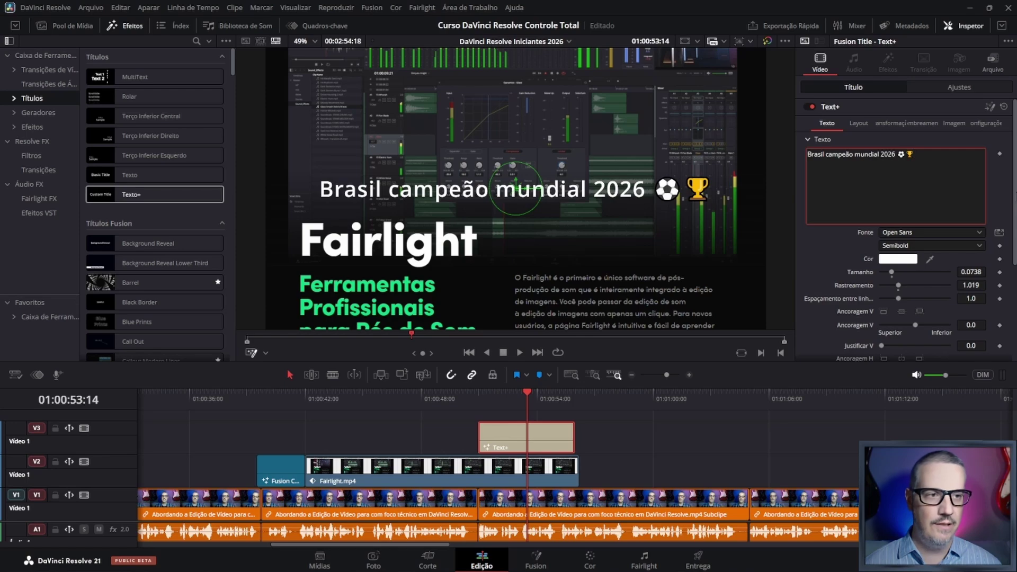
Try out the end value of the title's Write On (Escrever Durante) range and return it to 1.0
scroll(1015, 194, "down", 5)
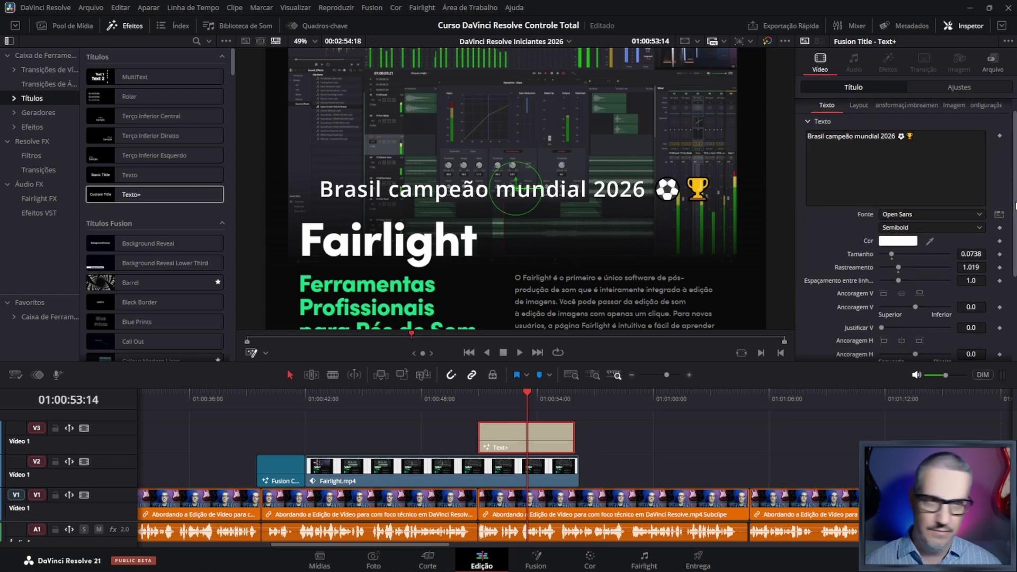
scroll(906, 230, "down", 1)
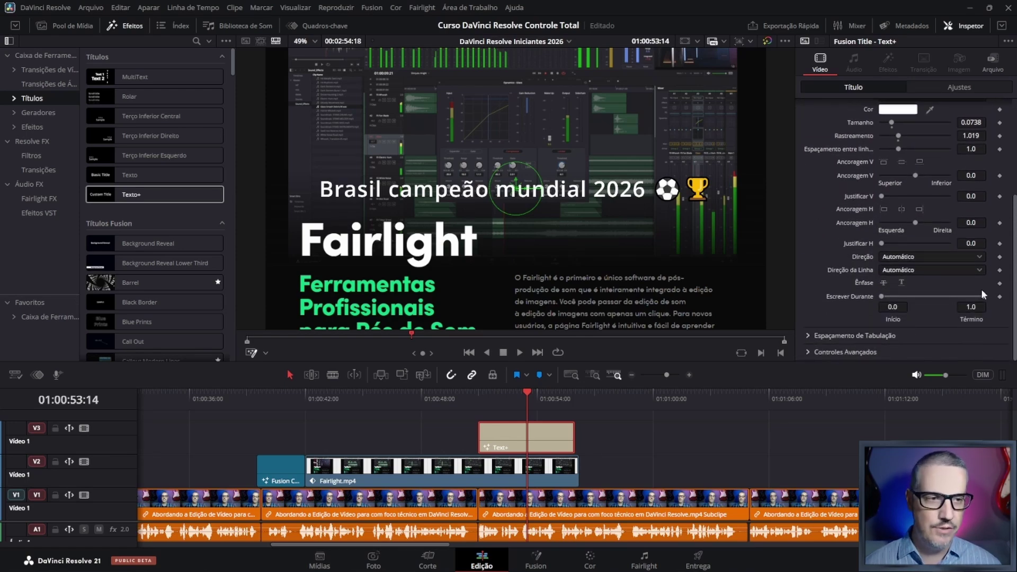
left_click_drag(981, 297, 968, 301)
left_click_drag(940, 300, 998, 300)
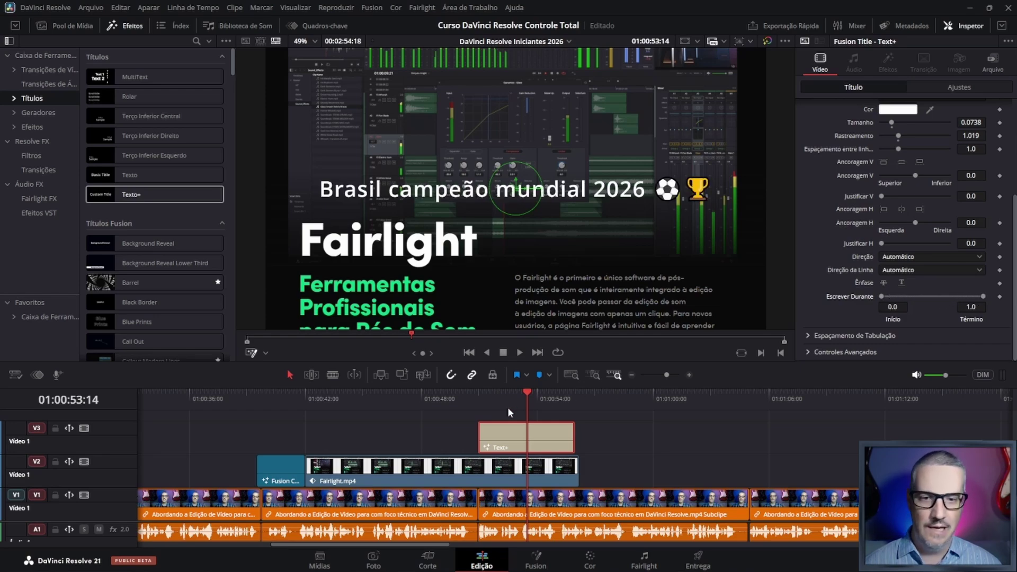
Keyframe the end value of the title's Write On range at 0.0 on 01:00:50:29 and at 1.0 on 01:00:53:08
left_click_drag(491, 401, 478, 406)
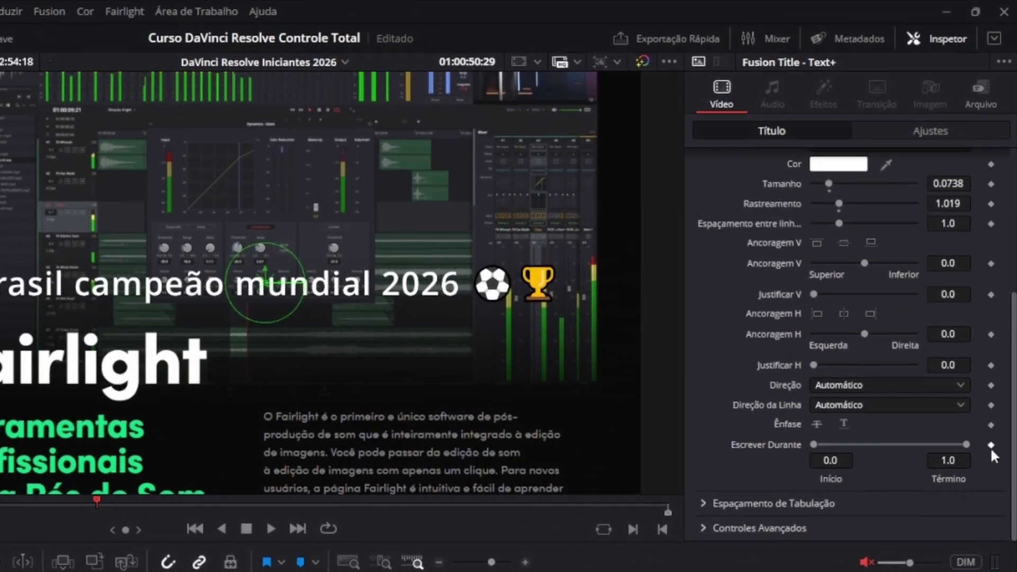
left_click_drag(967, 445, 814, 445)
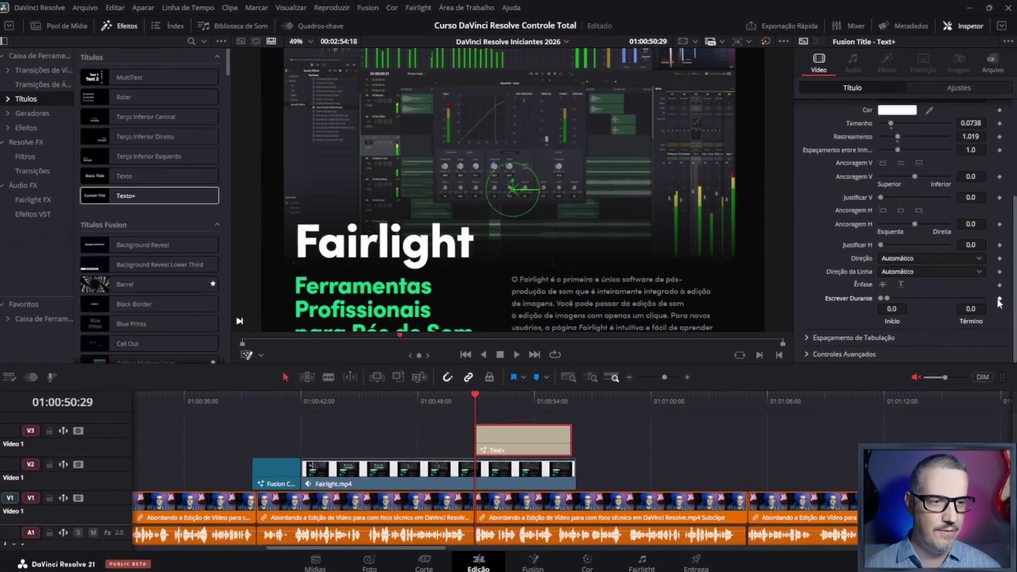
left_click_drag(477, 393, 523, 393)
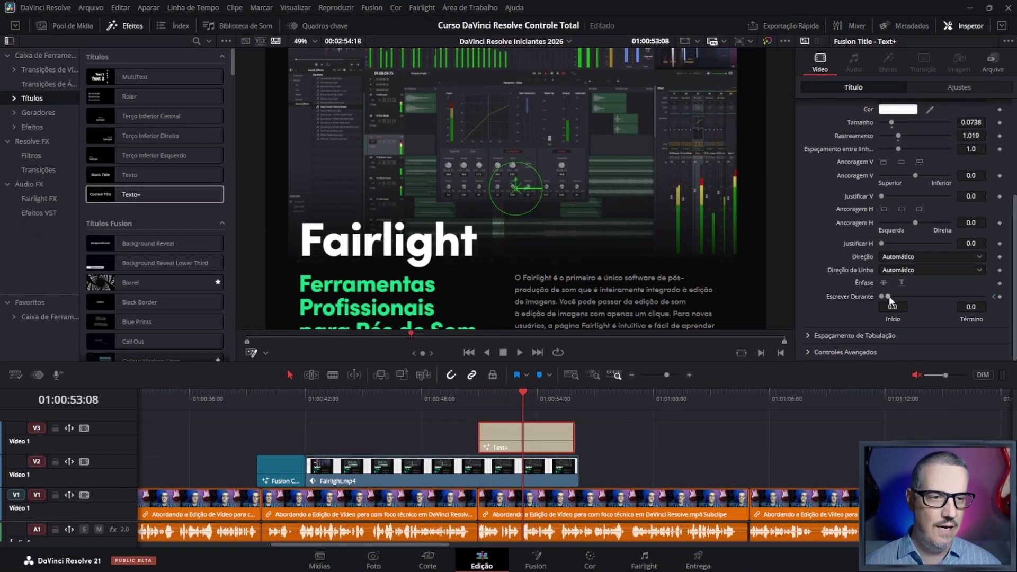
left_click_drag(888, 297, 987, 296)
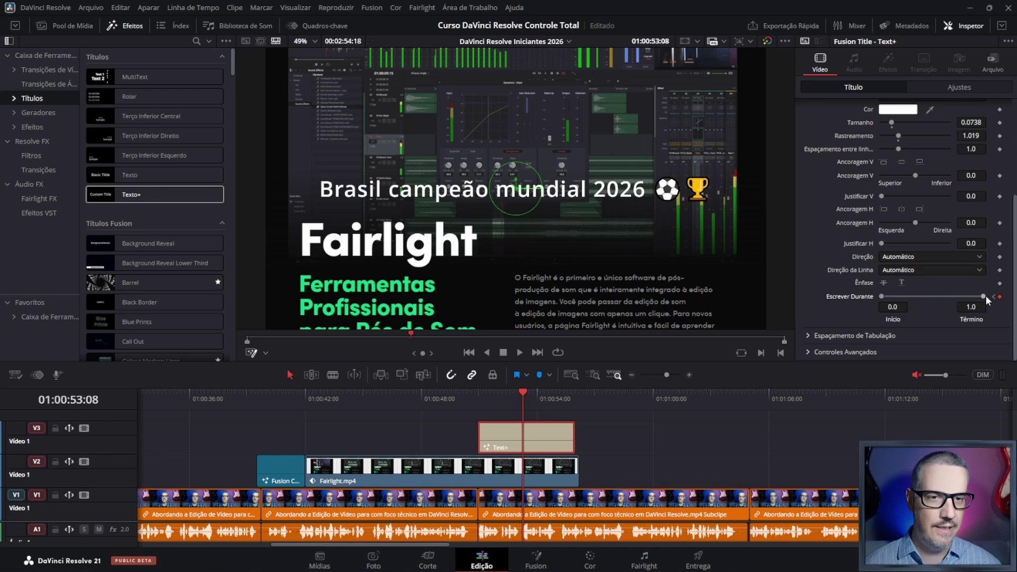
Play the timeline from the start of the Text+ title to preview the write-on animation
left_click(482, 393)
key("space")
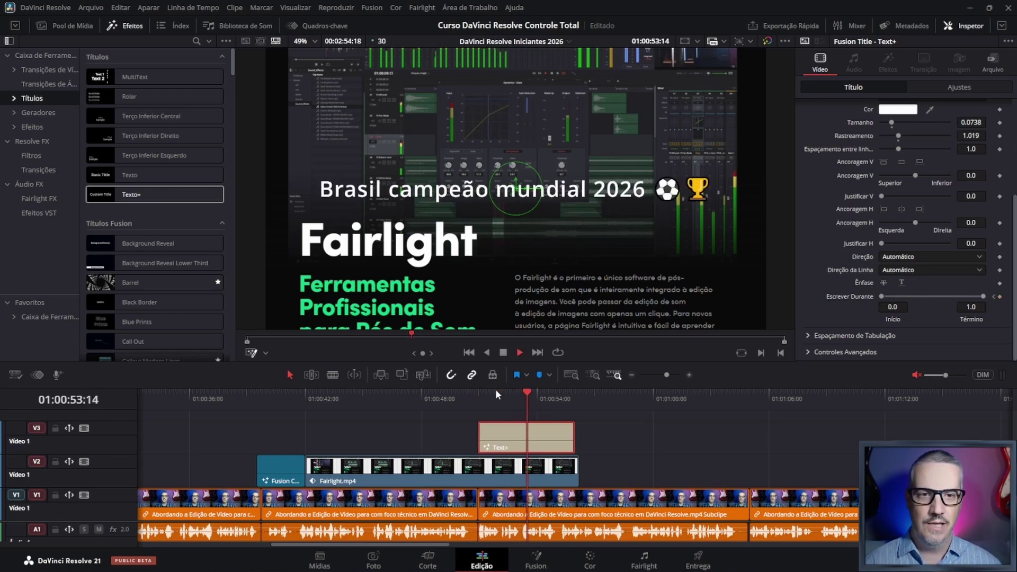
key("space")
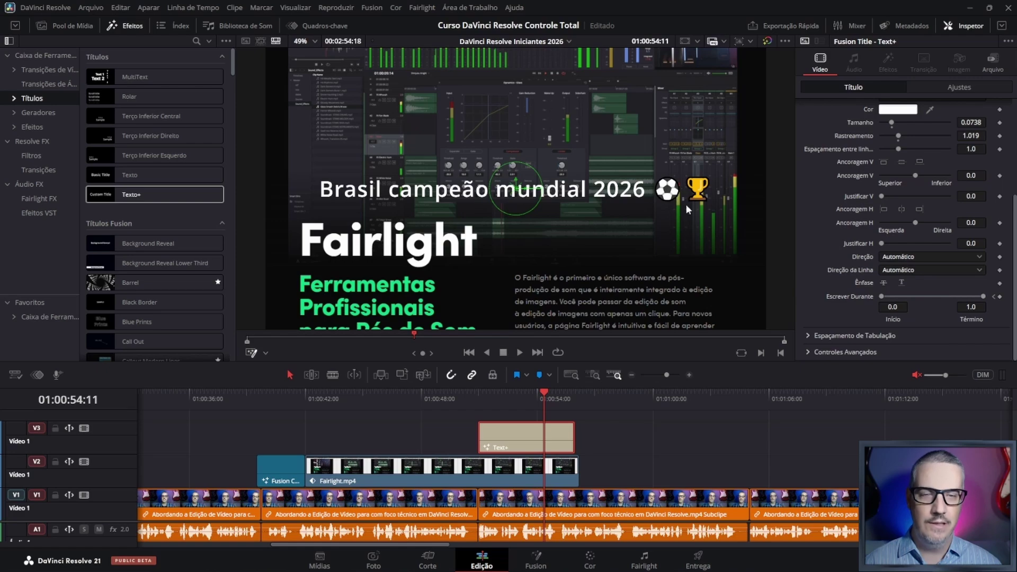